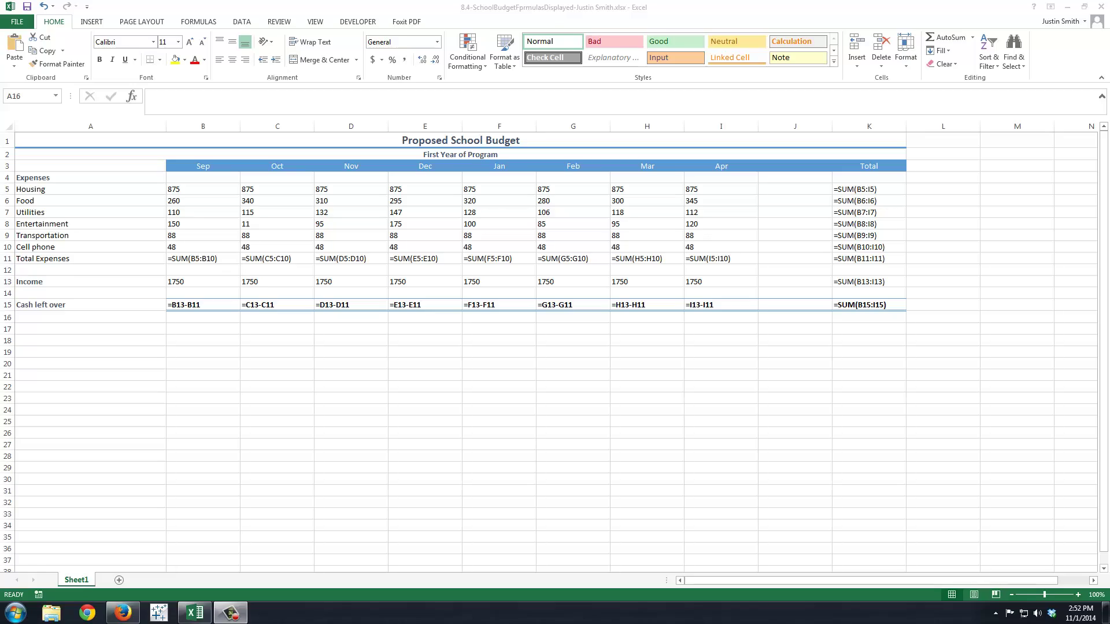
# Close the formulas version of the workbook and open the 8.4 SchoolBudget workbook from the Chapter Eight folder
pyautogui.click(1103, 8)
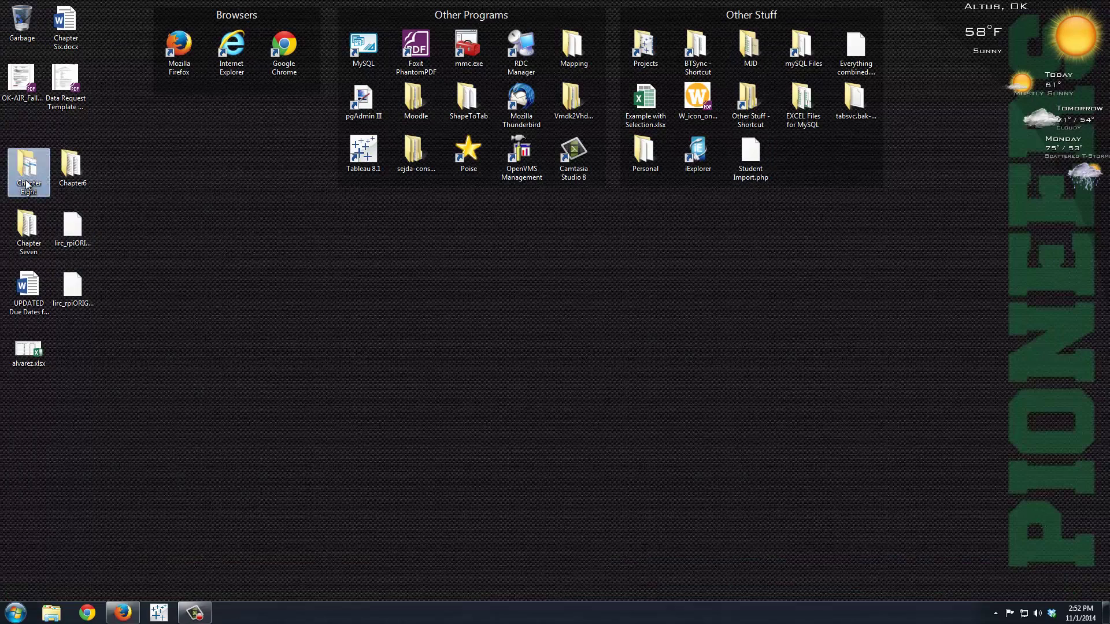
pyautogui.doubleClick(27, 185)
pyautogui.doubleClick(222, 102)
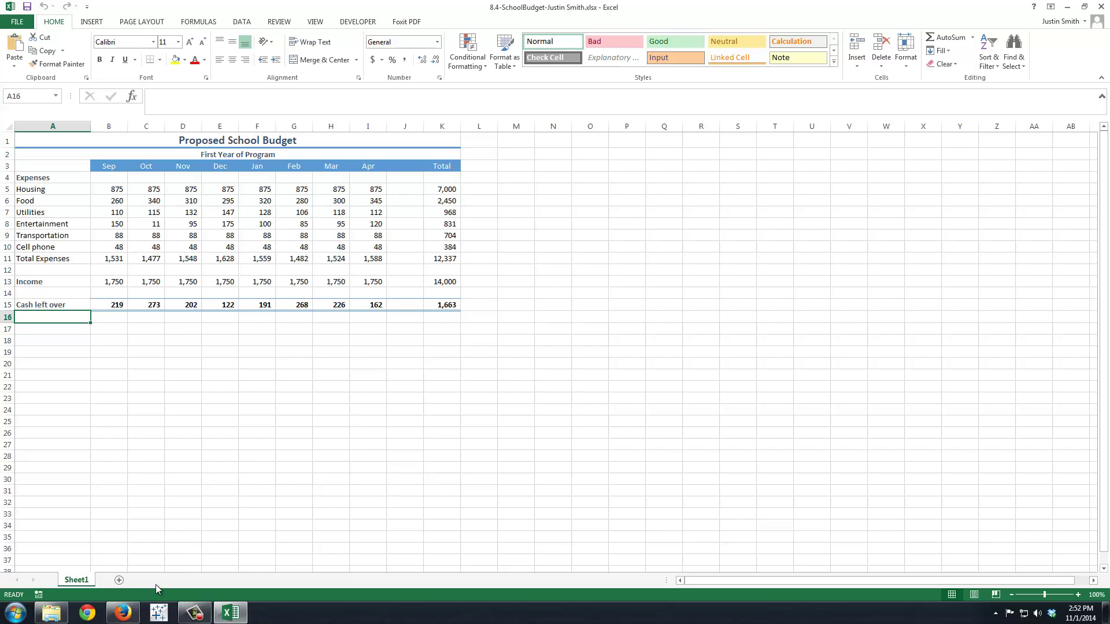
# Add a second worksheet to the workbook and rename Sheet1 as First Year
pyautogui.click(118, 581)
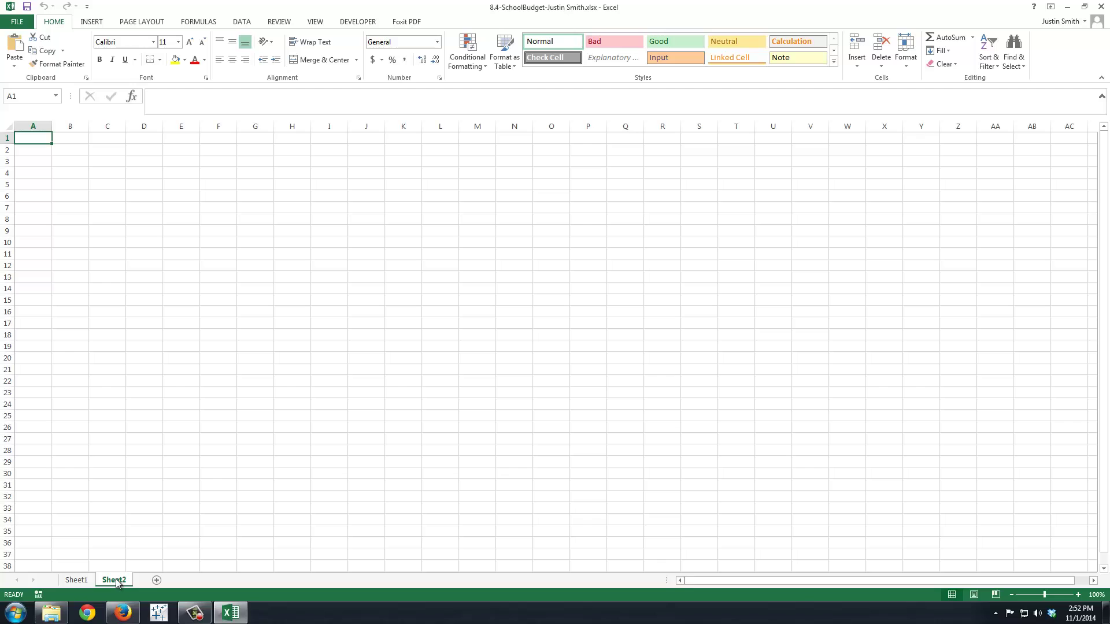
pyautogui.click(81, 580)
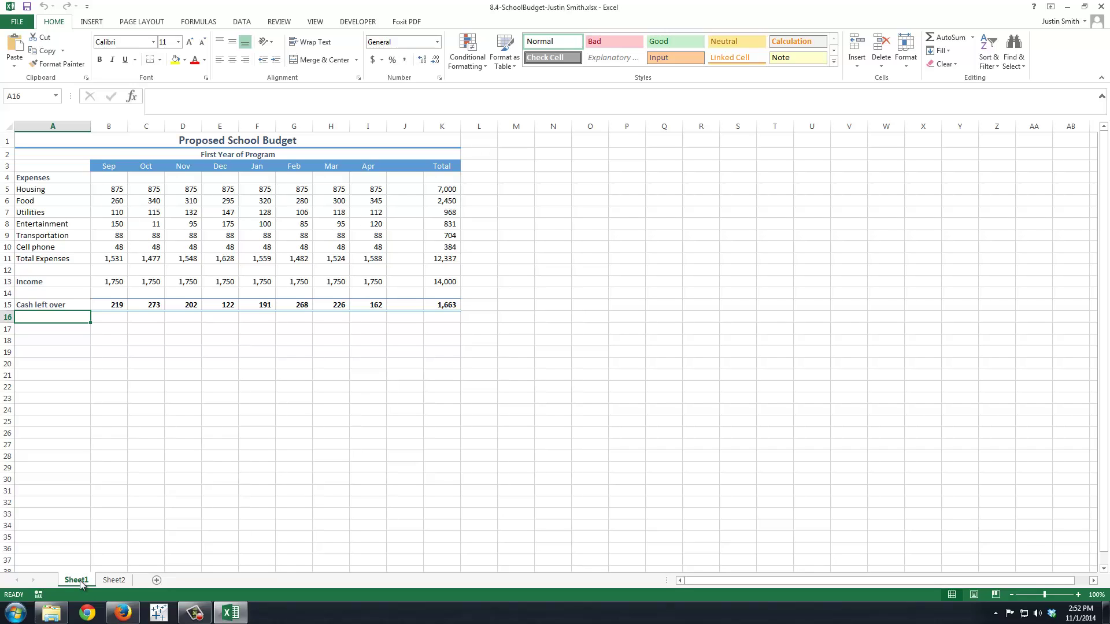
pyautogui.rightClick(81, 584)
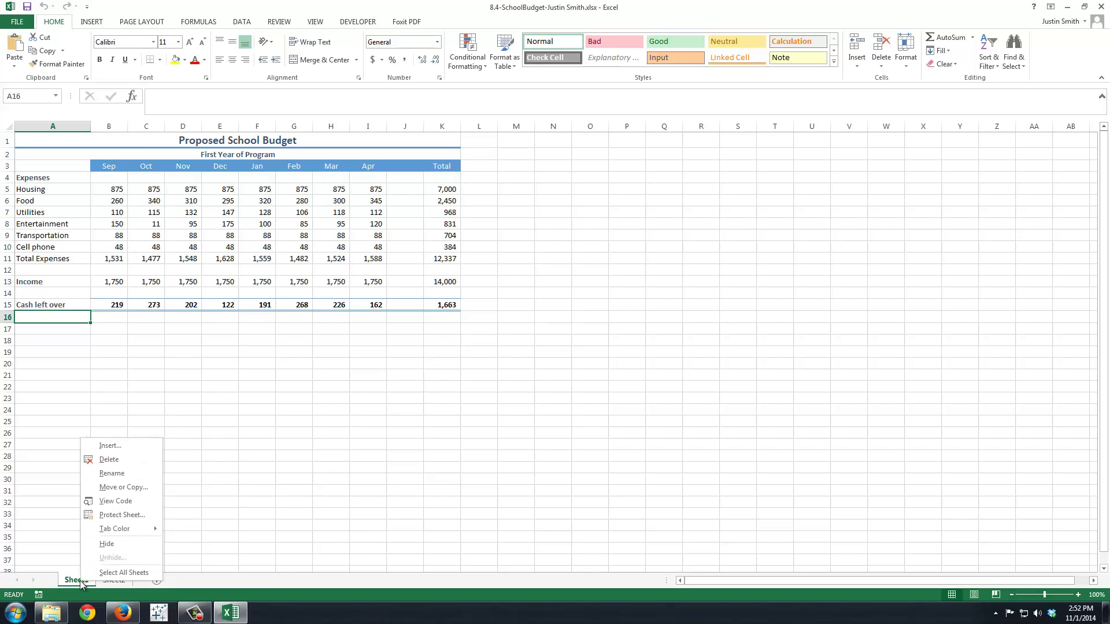
pyautogui.click(112, 475)
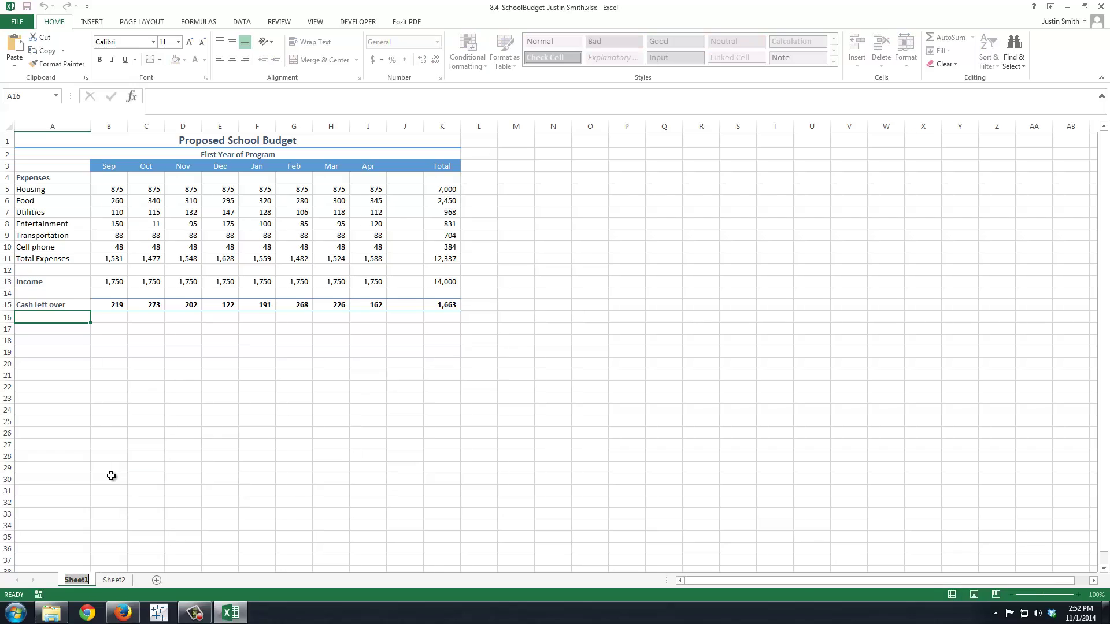
pyautogui.write('First Year')
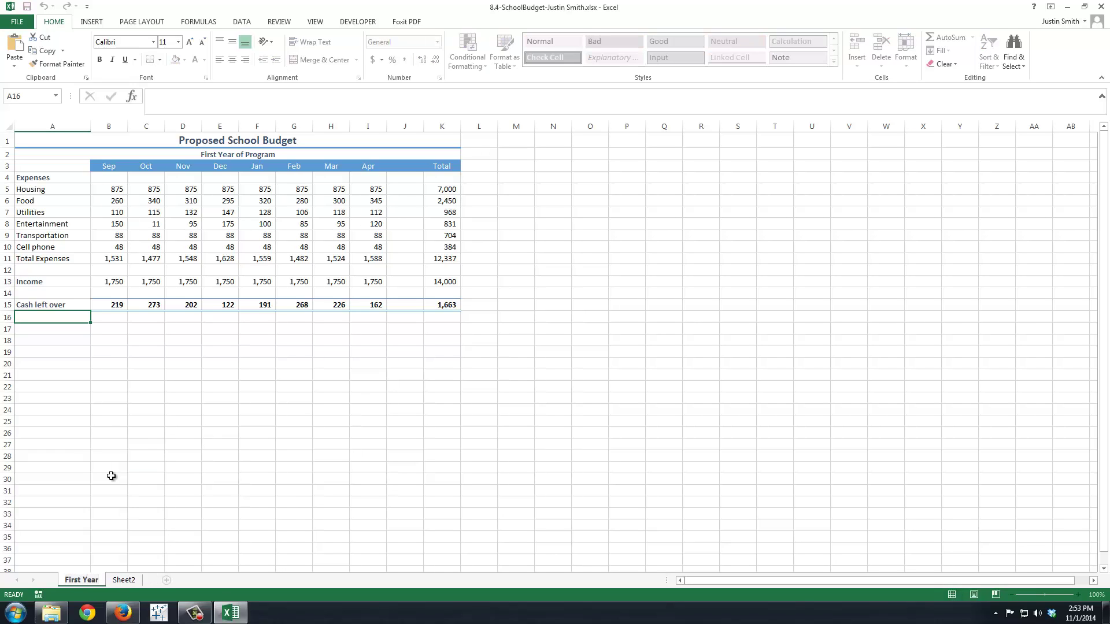
pyautogui.press('Return')
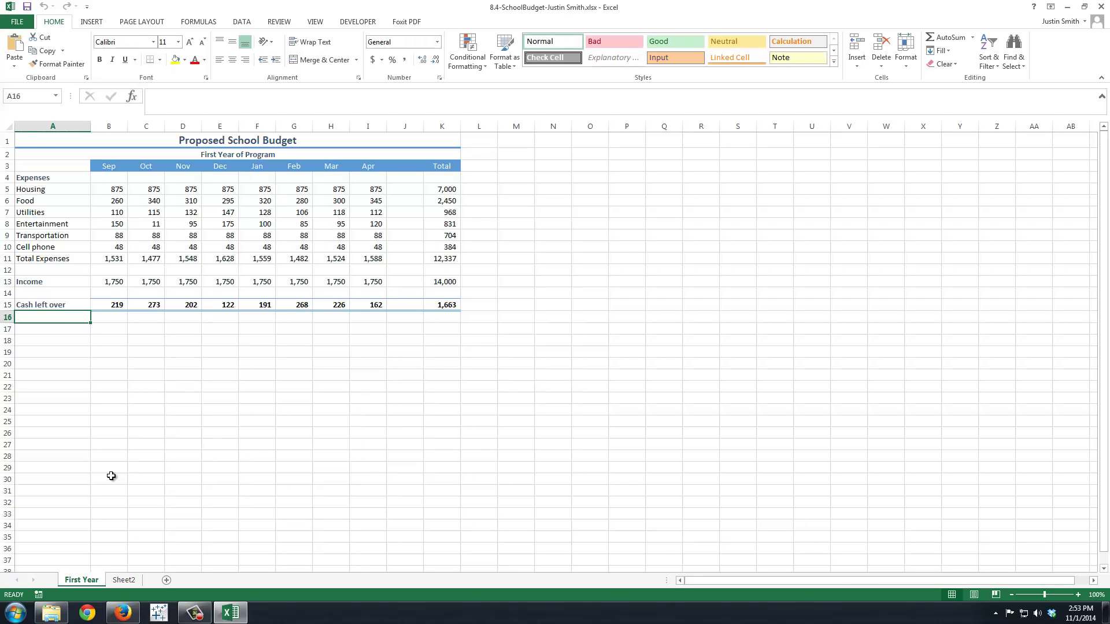
# Rename the Sheet2 worksheet as Second Year
pyautogui.rightClick(123, 581)
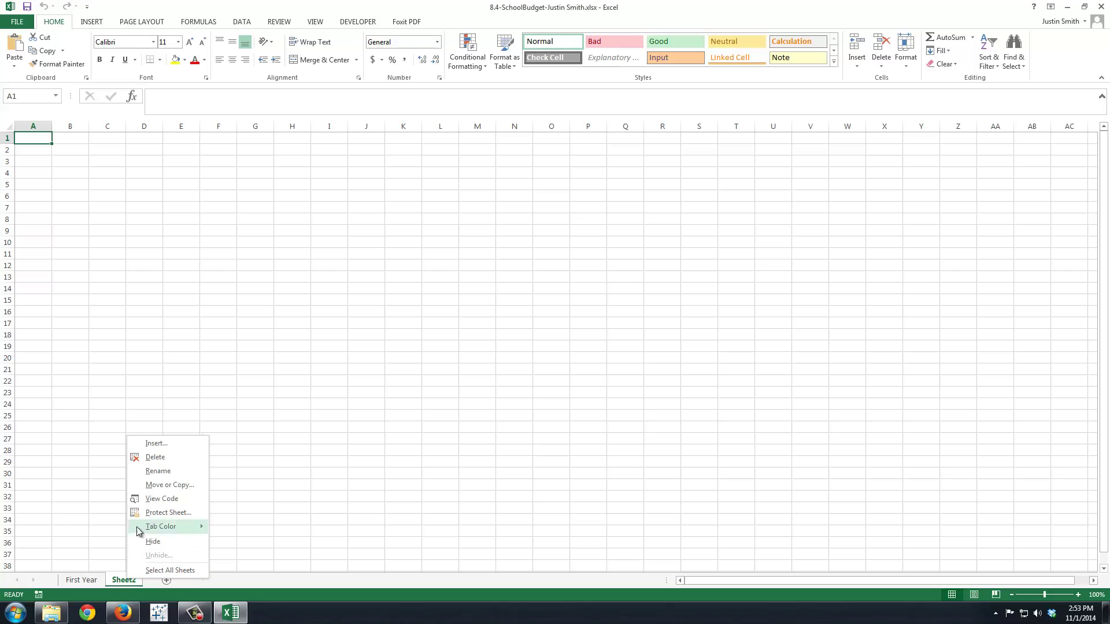
pyautogui.click(159, 474)
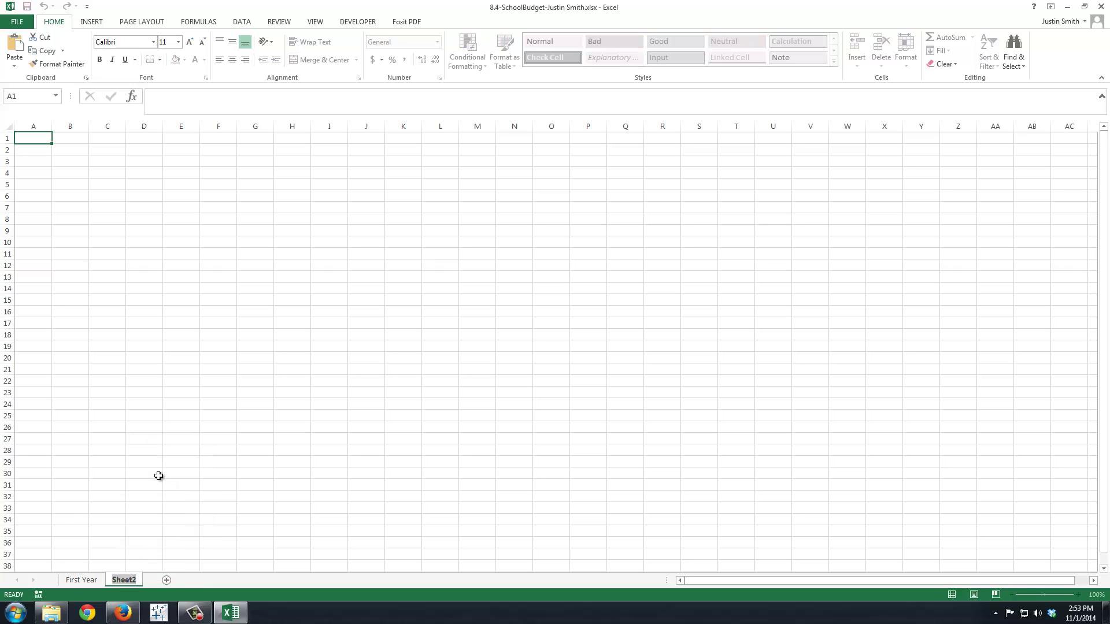
pyautogui.write('Second Year')
pyautogui.press('Return')
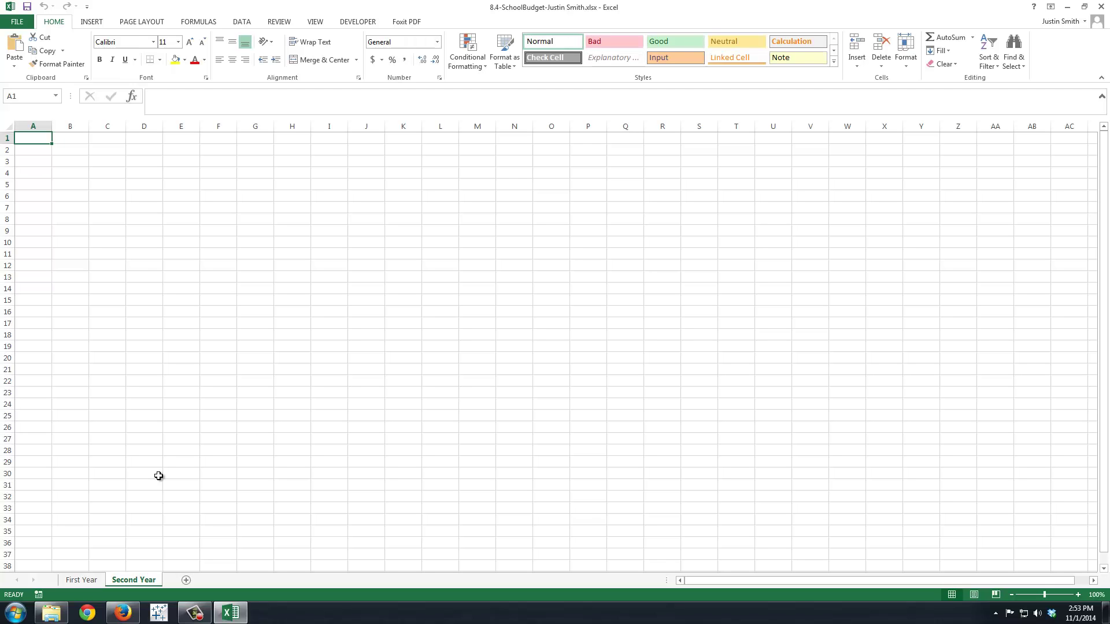
# Copy the row labels A4:A15 from the First Year sheet to cell A4 of Second Year, keeping the source column widths
pyautogui.click(79, 582)
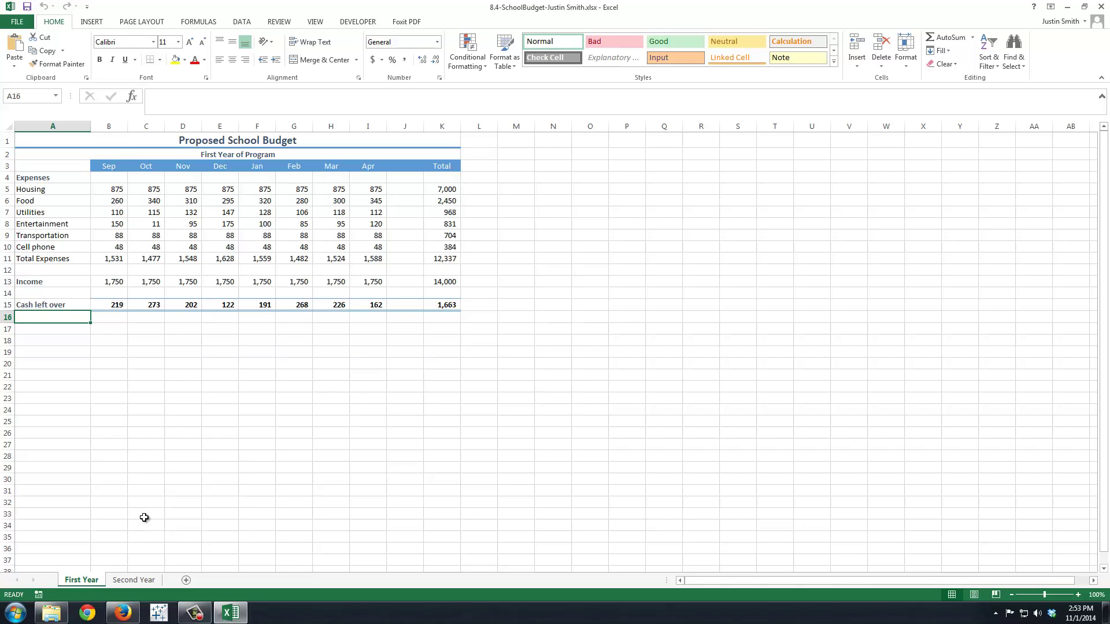
pyautogui.click(65, 179)
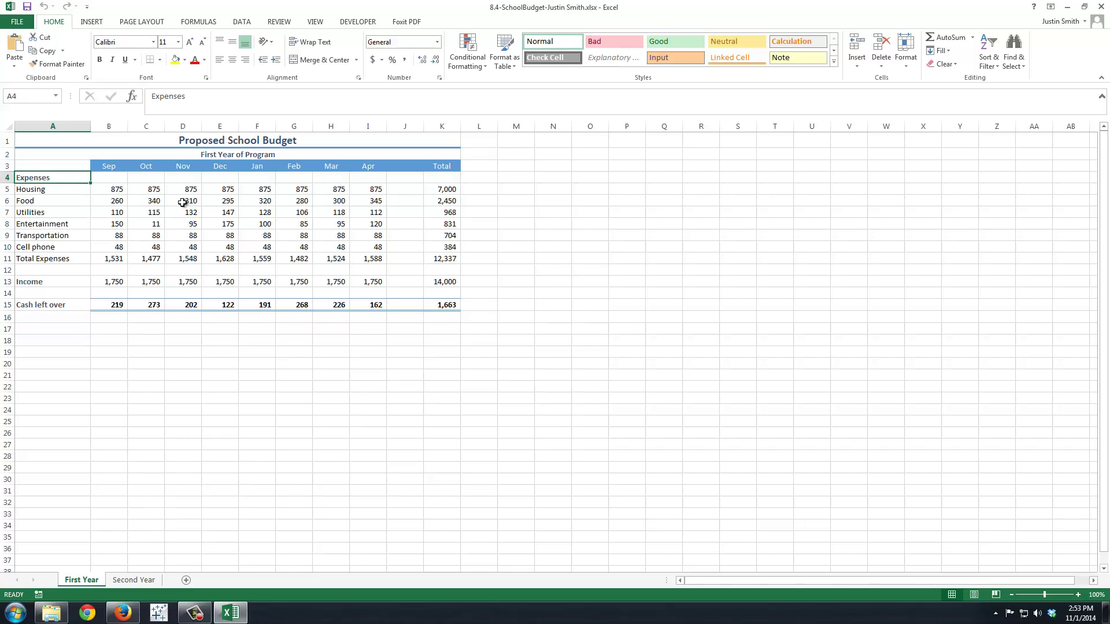
pyautogui.moveTo(183, 203); pyautogui.dragTo(49, 308)
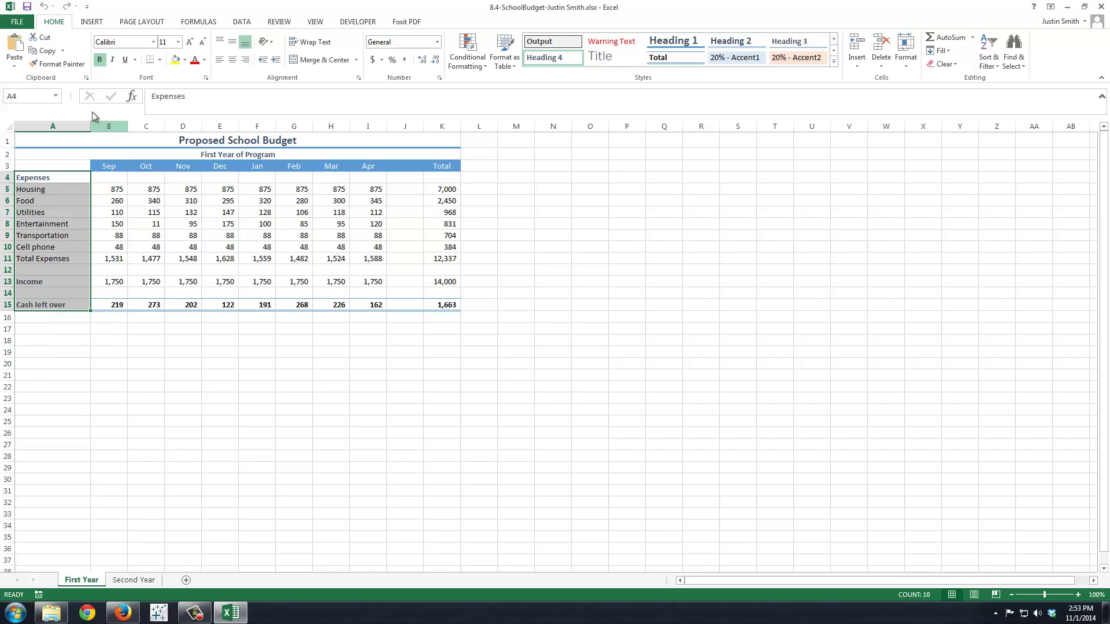
pyautogui.click(46, 51)
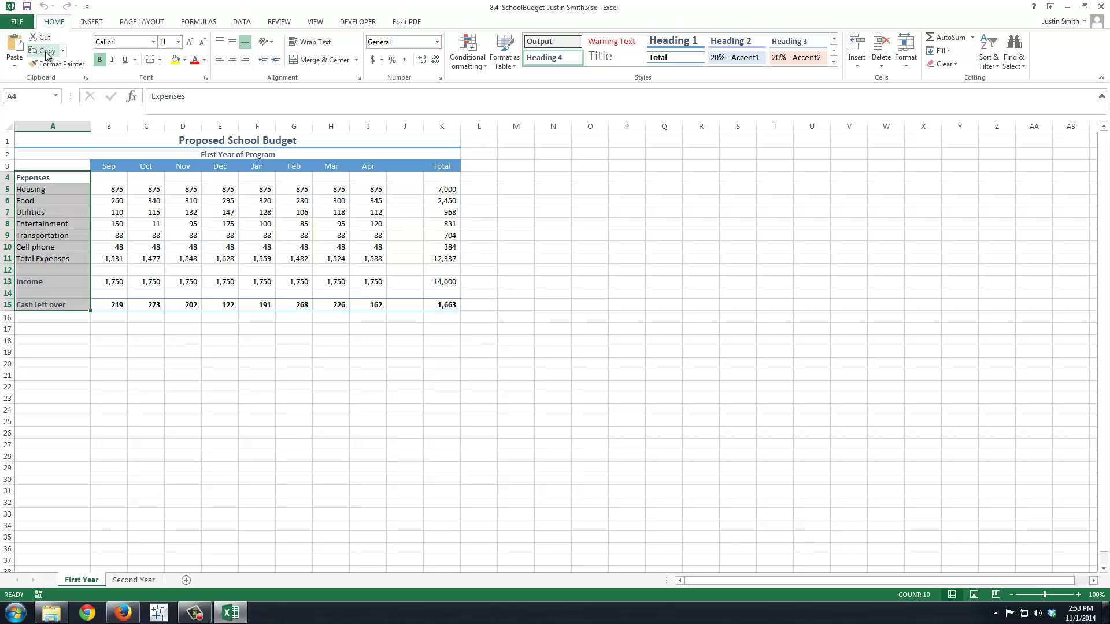
pyautogui.click(133, 580)
pyautogui.click(33, 171)
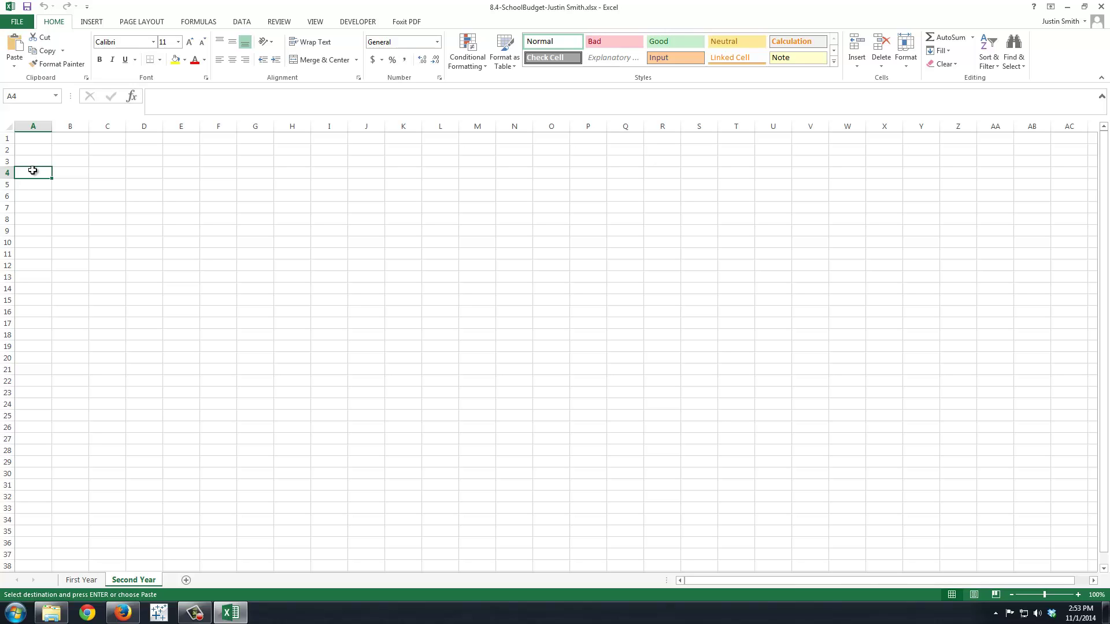
pyautogui.click(14, 55)
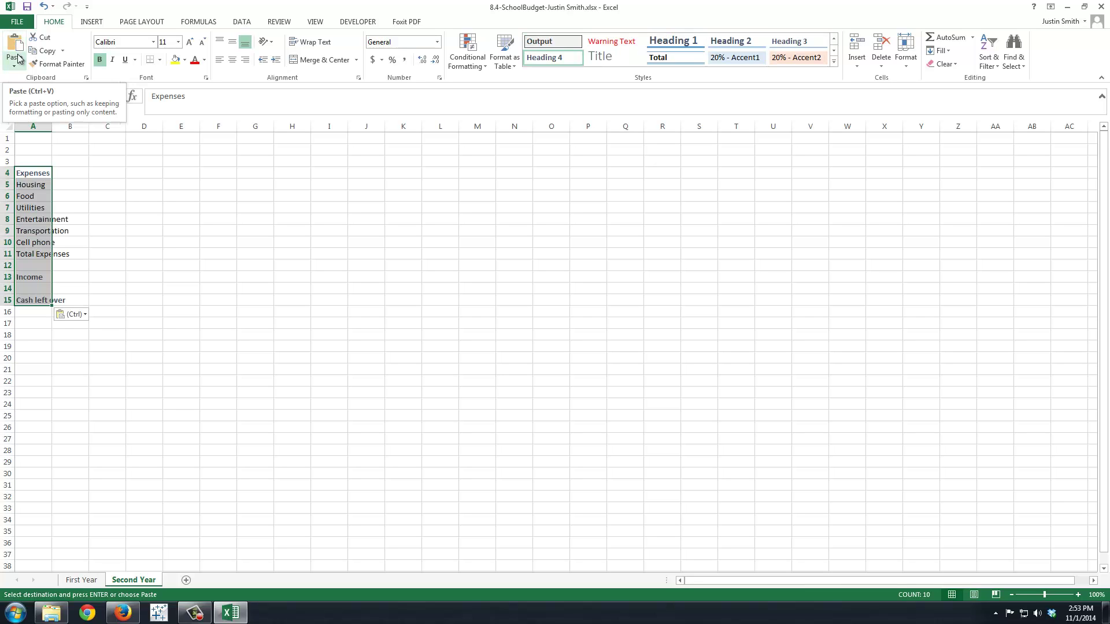
pyautogui.click(85, 316)
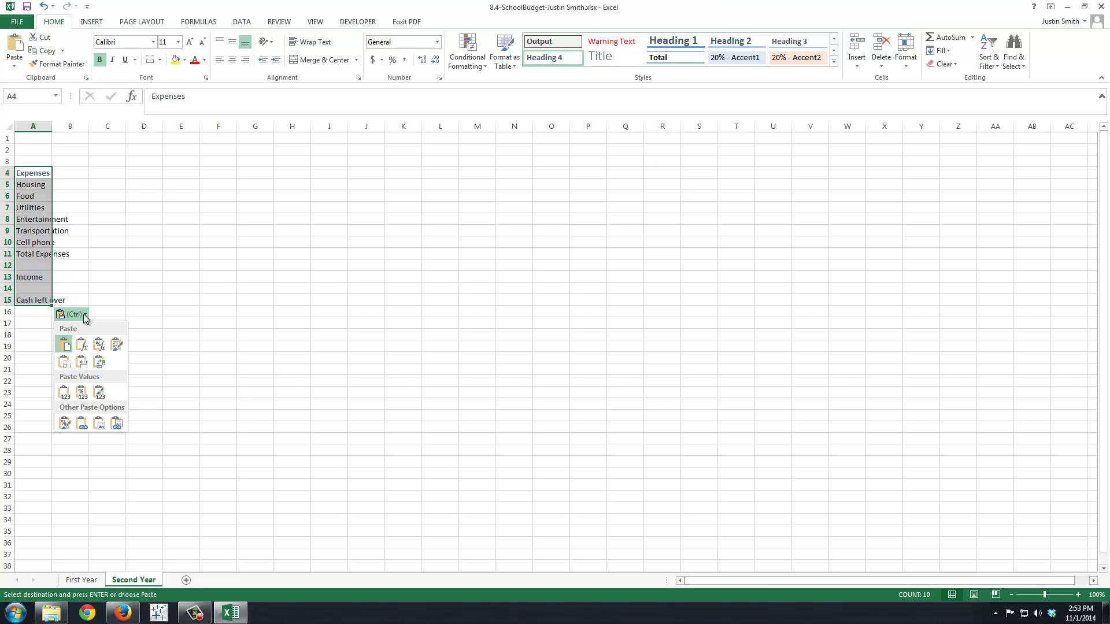
pyautogui.click(84, 368)
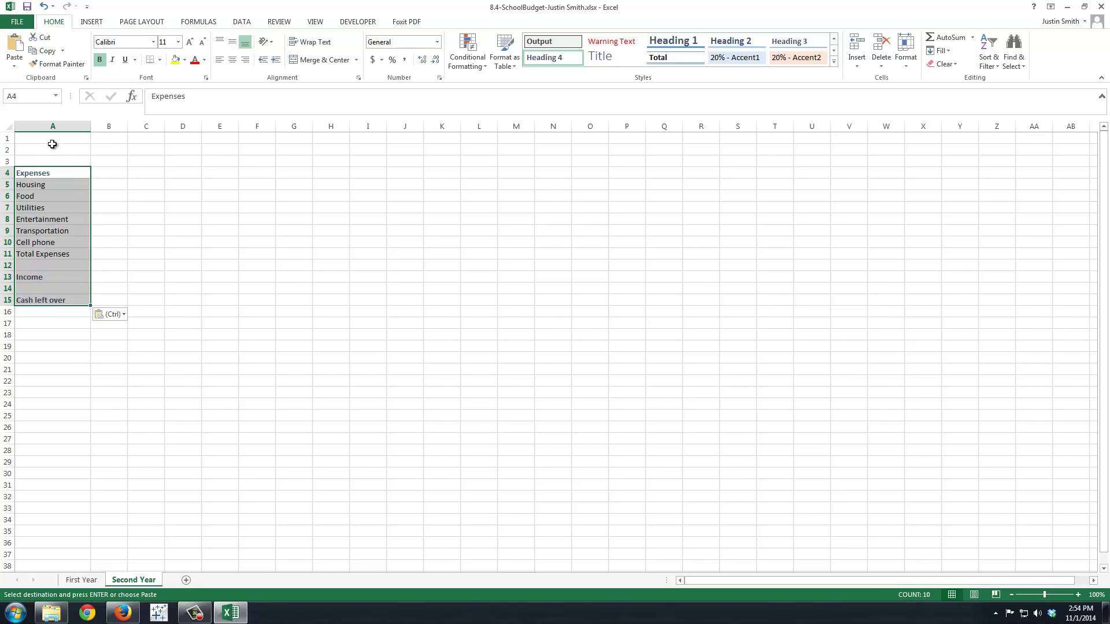
# Copy the title, subtitle and month headings in A1:K3 from First Year to cell A1 of the Second Year sheet
pyautogui.click(81, 580)
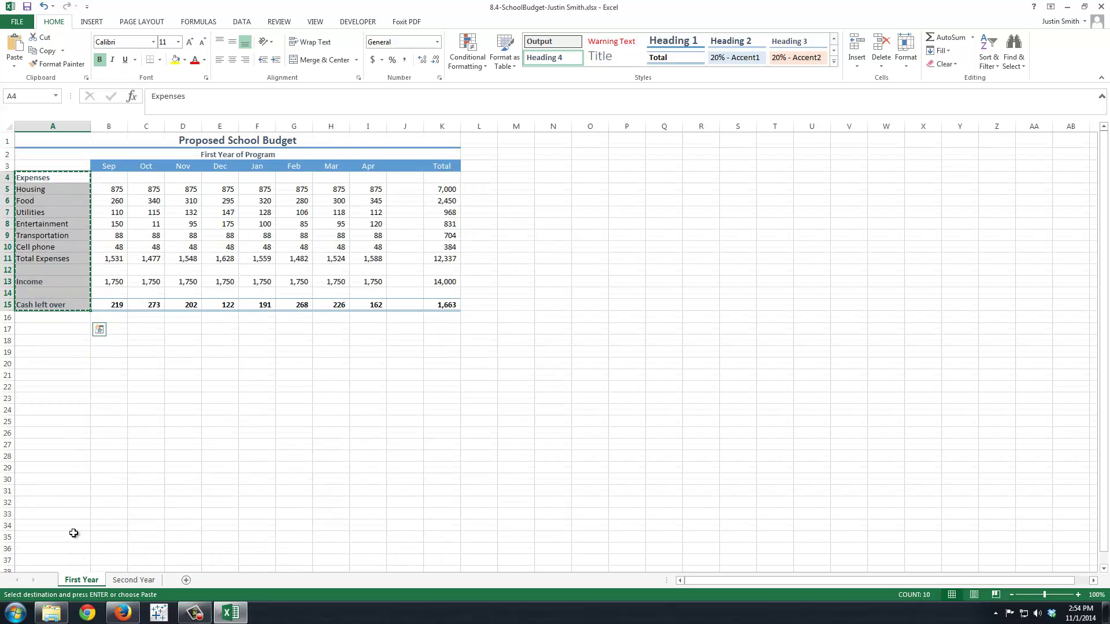
pyautogui.click(43, 141)
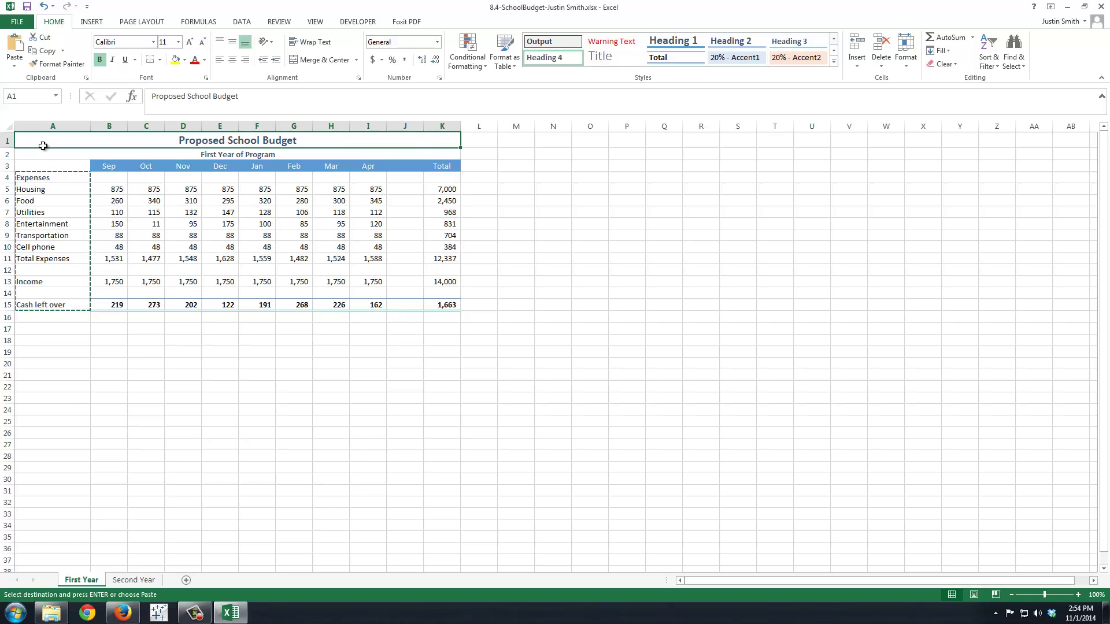
pyautogui.moveTo(43, 146); pyautogui.dragTo(43, 167)
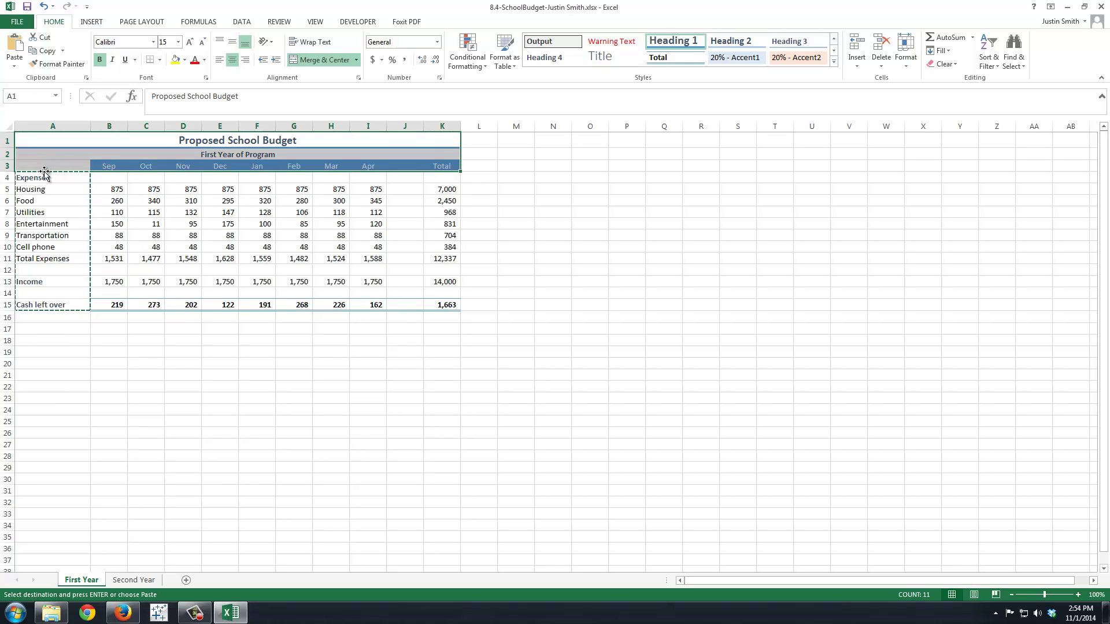
pyautogui.click(46, 52)
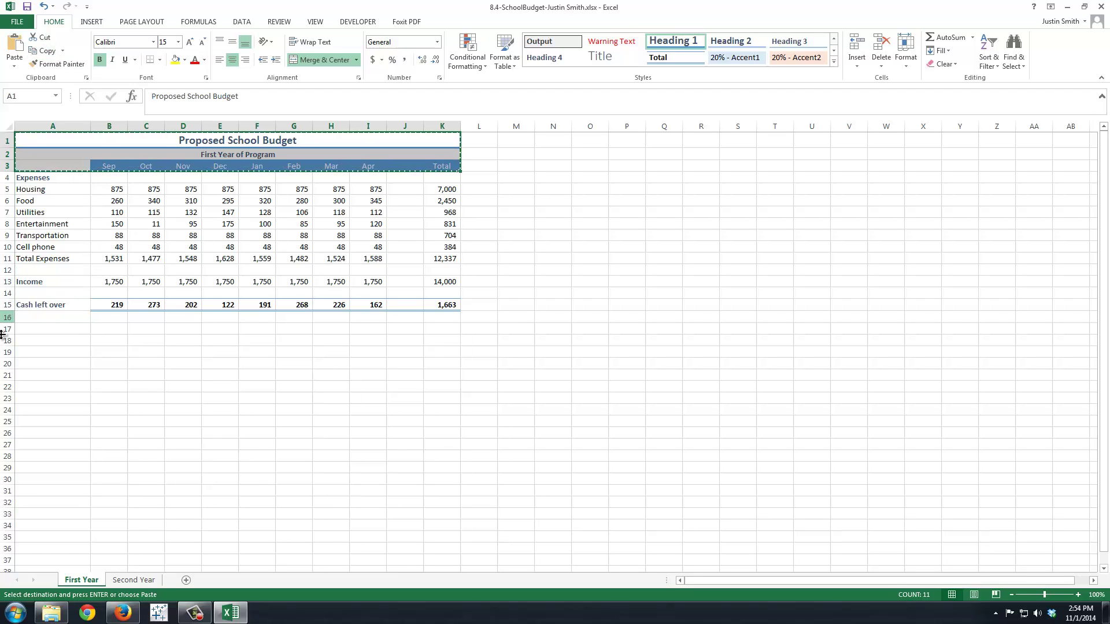
pyautogui.click(139, 580)
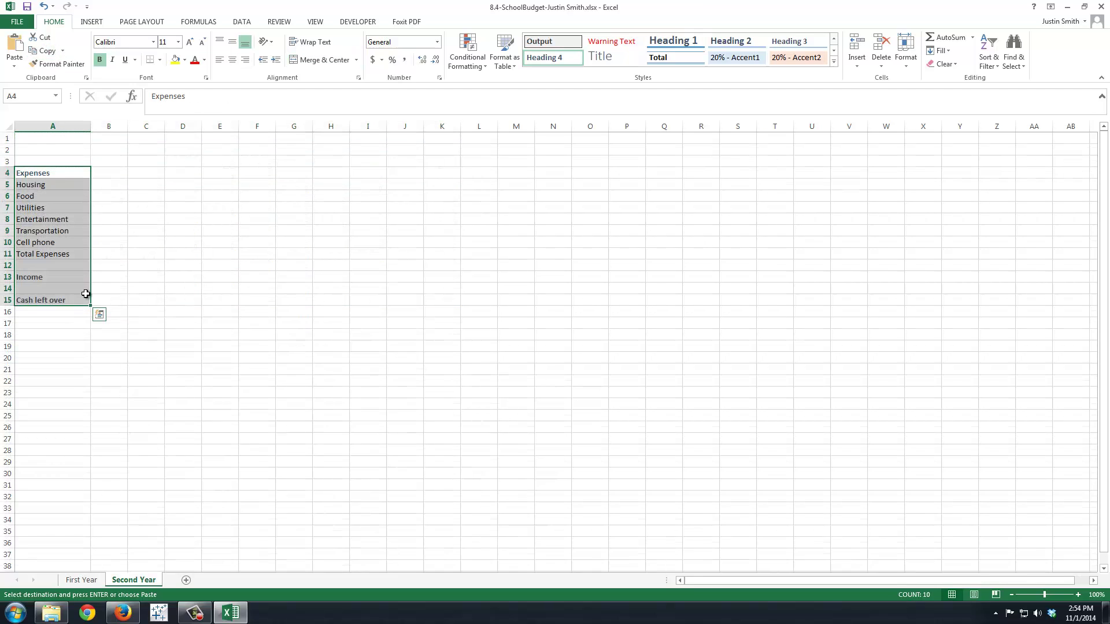
pyautogui.click(53, 137)
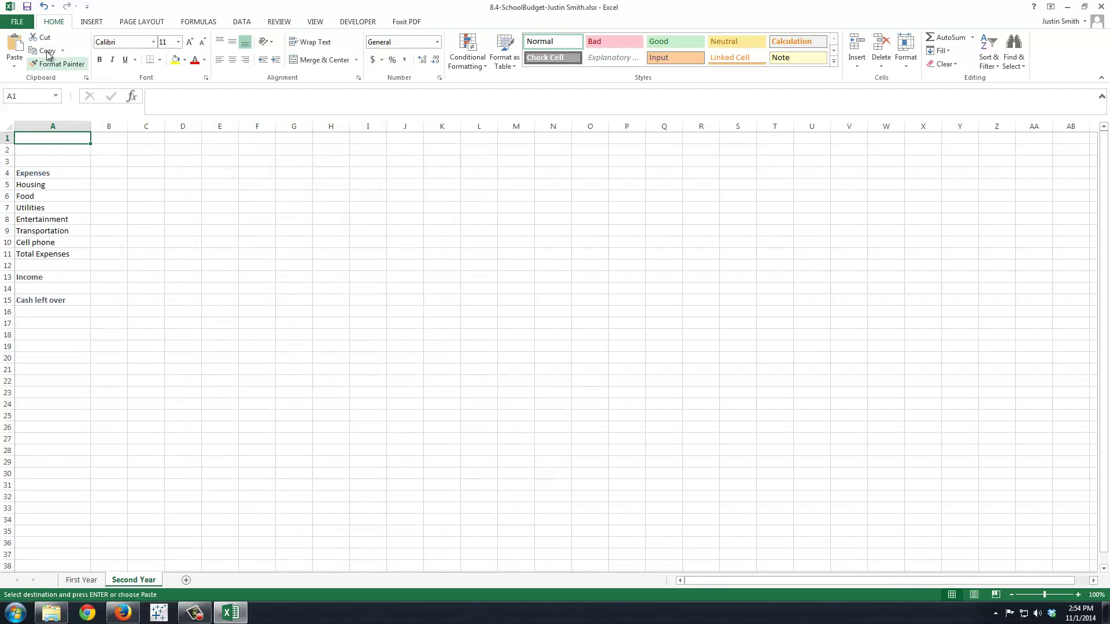
pyautogui.click(14, 46)
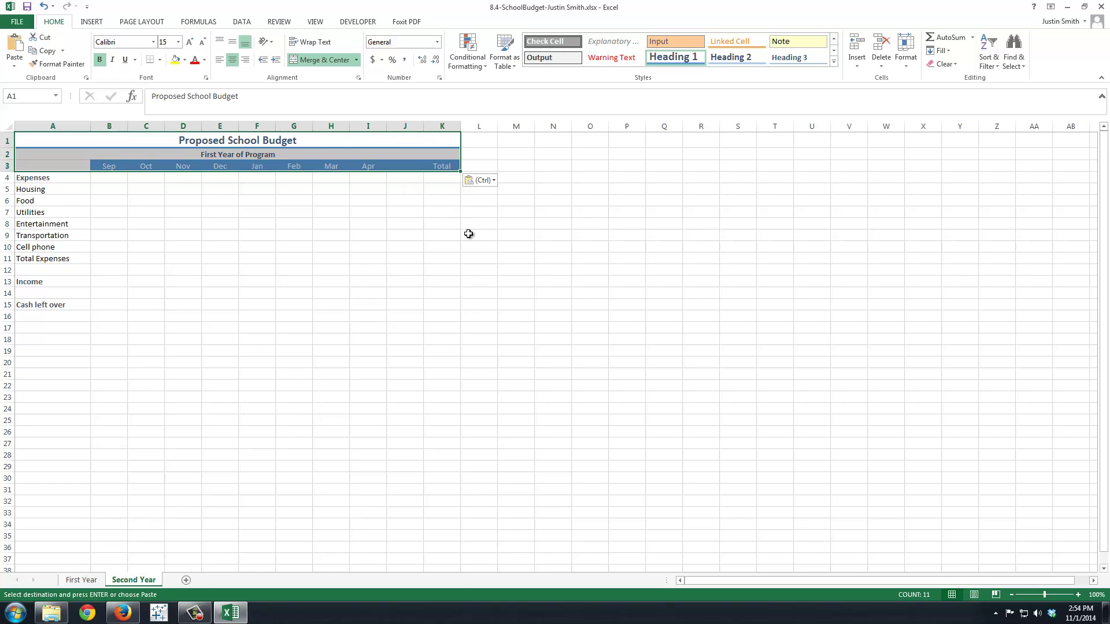
# Change the subtitle in row 2 of the Second Year sheet to "First to Second Year of Program"
pyautogui.doubleClick(240, 153)
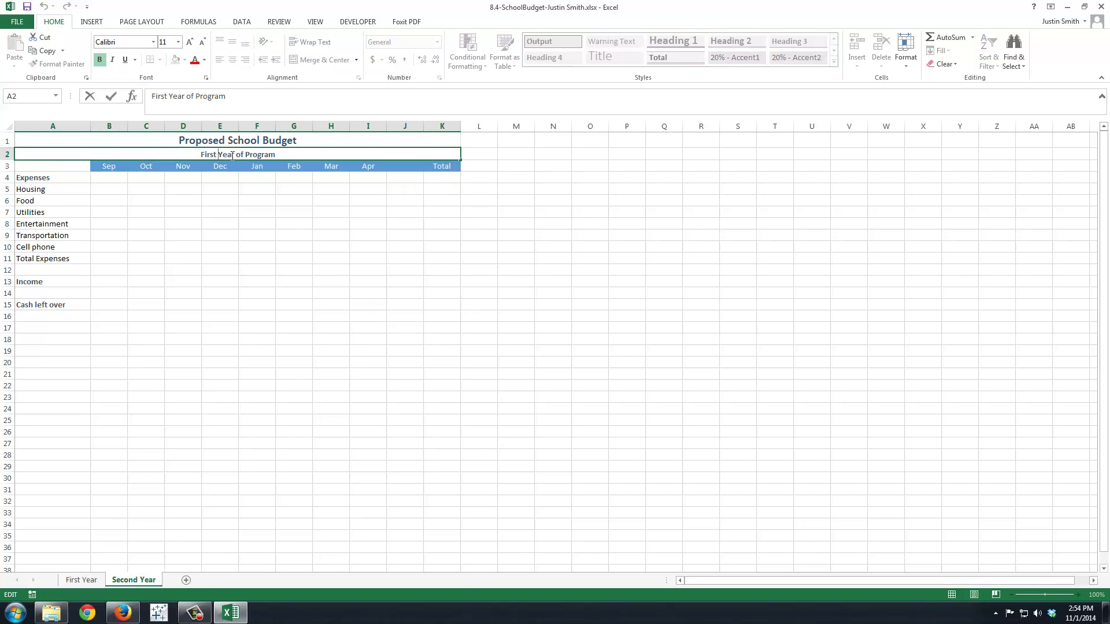
pyautogui.write('to Secon')
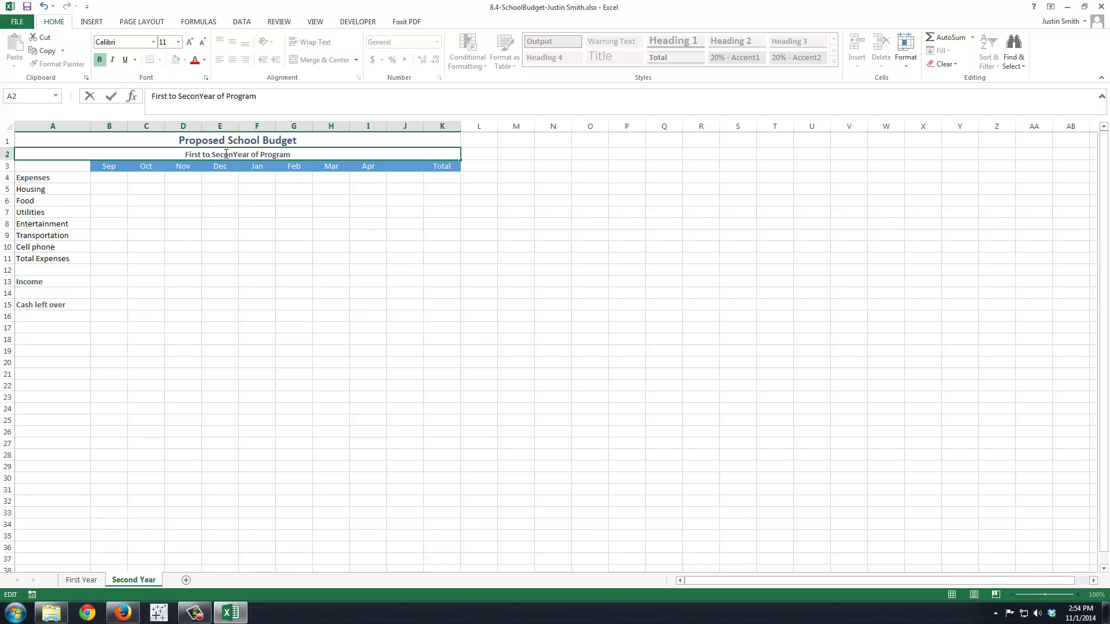
pyautogui.write('d')
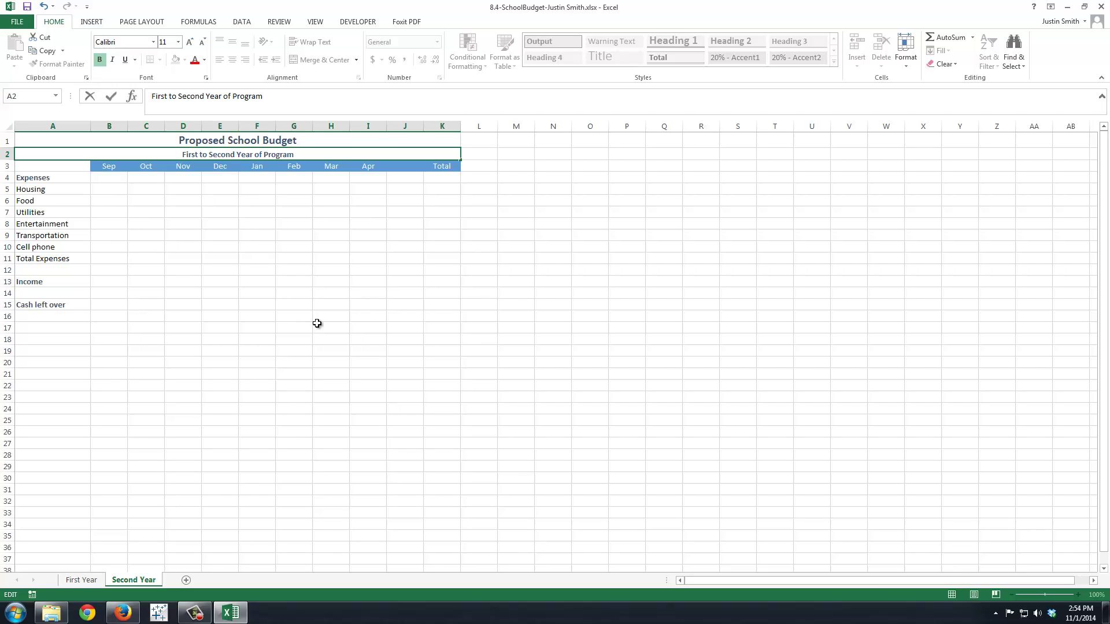
pyautogui.click(249, 397)
pyautogui.click(102, 179)
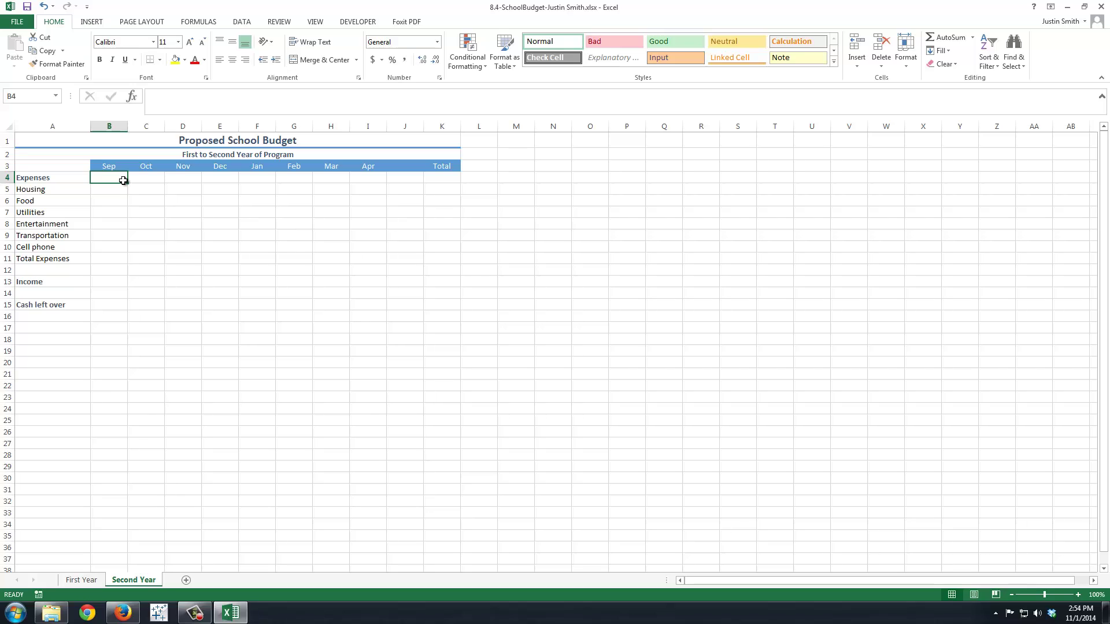
pyautogui.write('910')
pyautogui.press('Return')
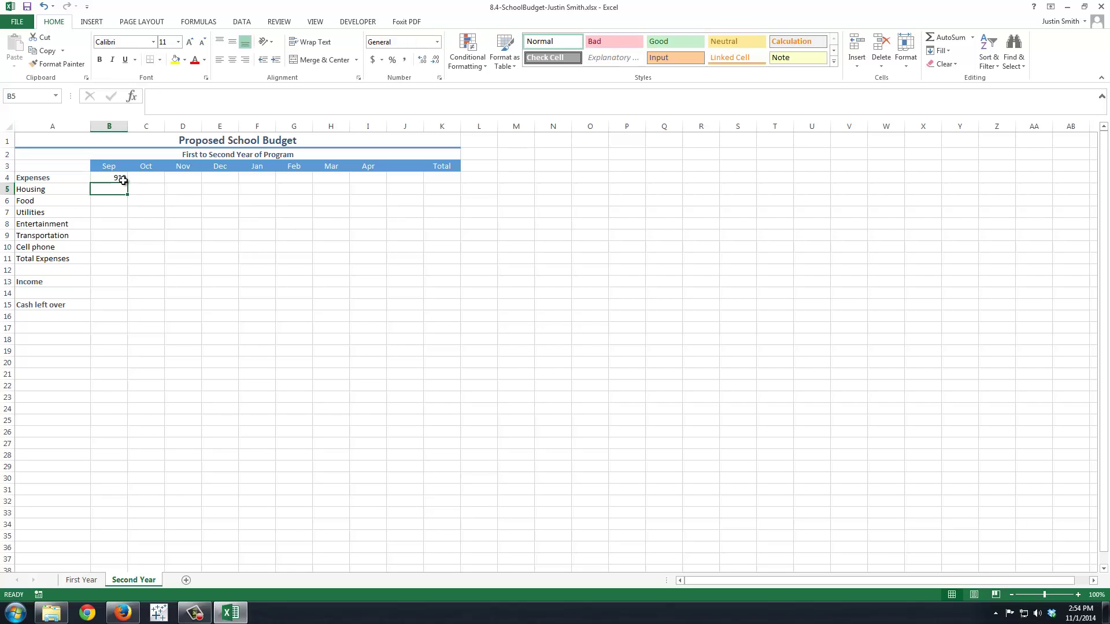
pyautogui.click(124, 181)
pyautogui.press('Delete')
# Enter 910 as the Sep Housing amount in B5 and fill it across through Apr
pyautogui.press('Return')
pyautogui.write('910')
pyautogui.press('Return')
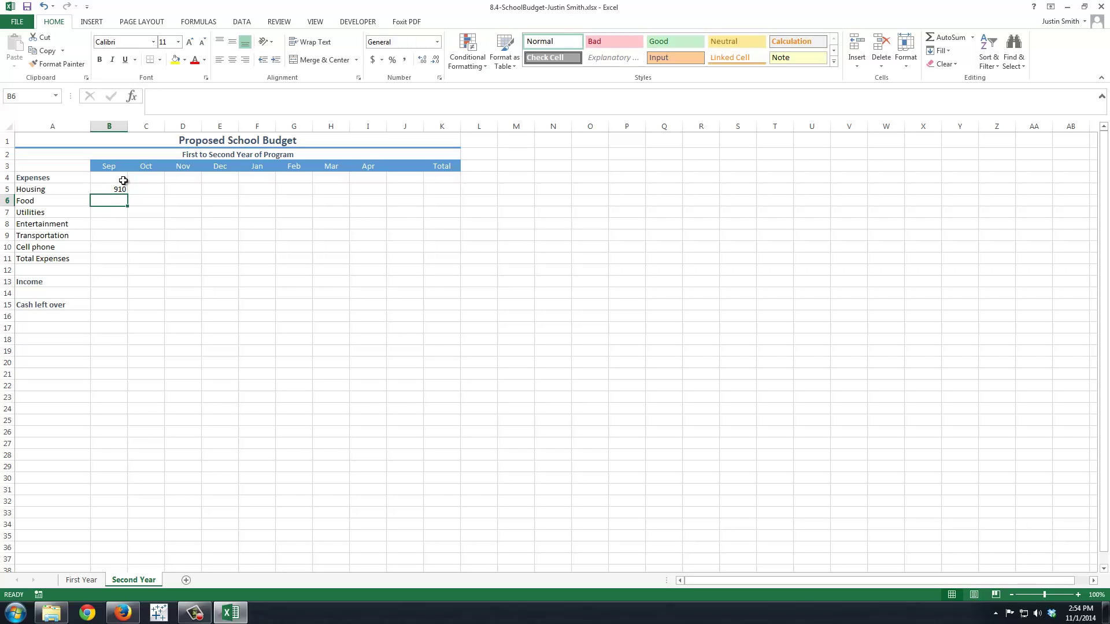
pyautogui.click(122, 191)
pyautogui.moveTo(124, 192); pyautogui.dragTo(374, 196)
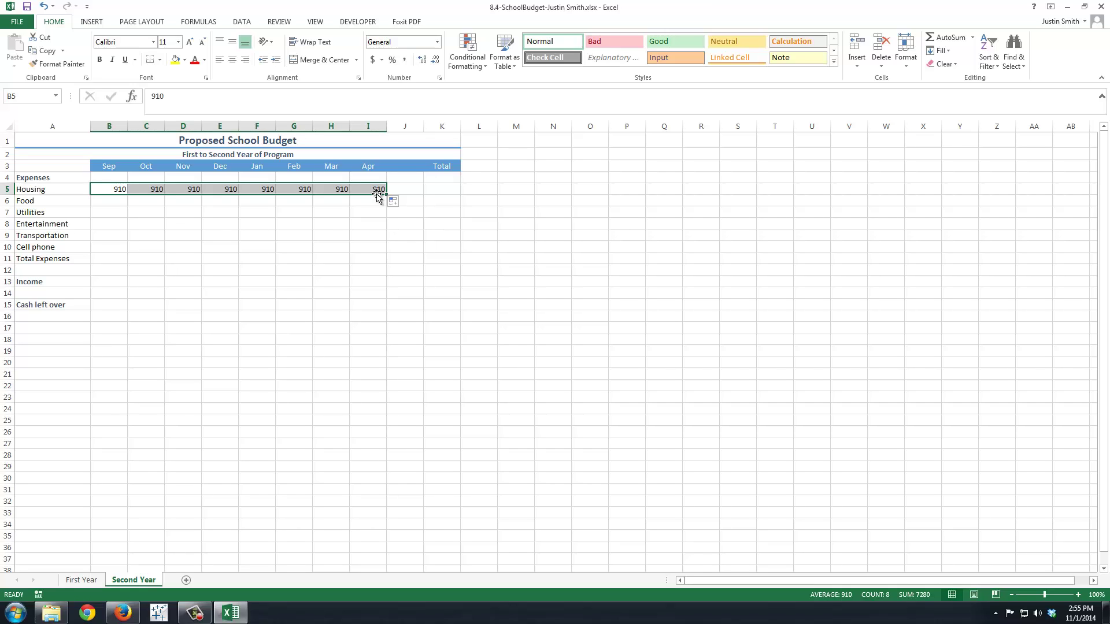
# Enter the Food amounts 245, 330, 298, 285, 308, 275, 295 and 355 for Sep through Apr in B6:I6
pyautogui.click(120, 201)
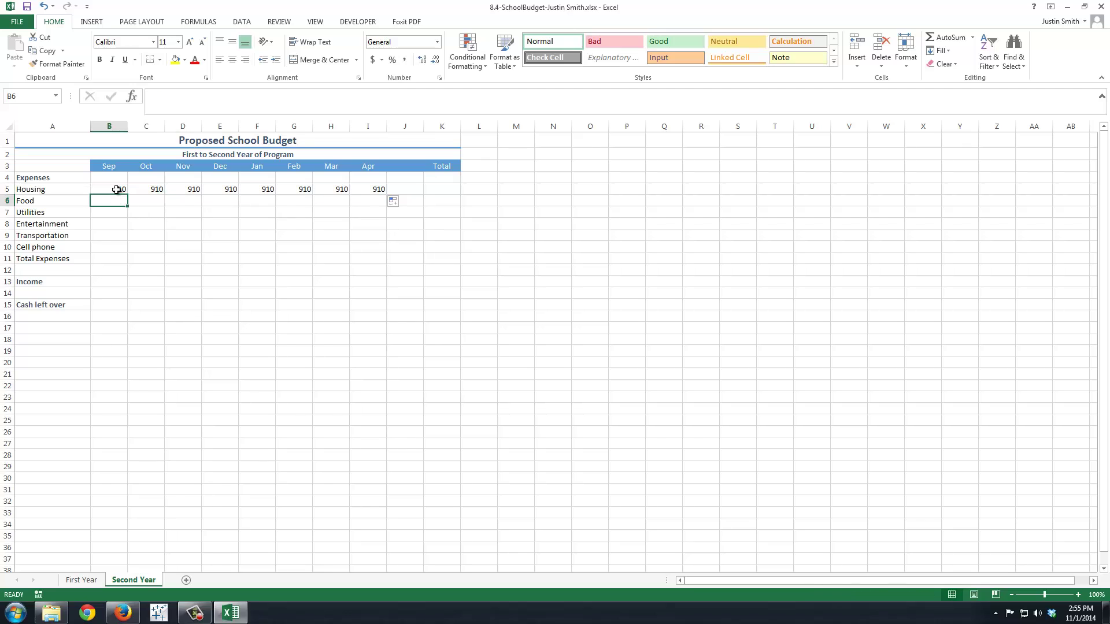
pyautogui.write('245')
pyautogui.press('Tab')
pyautogui.write('330')
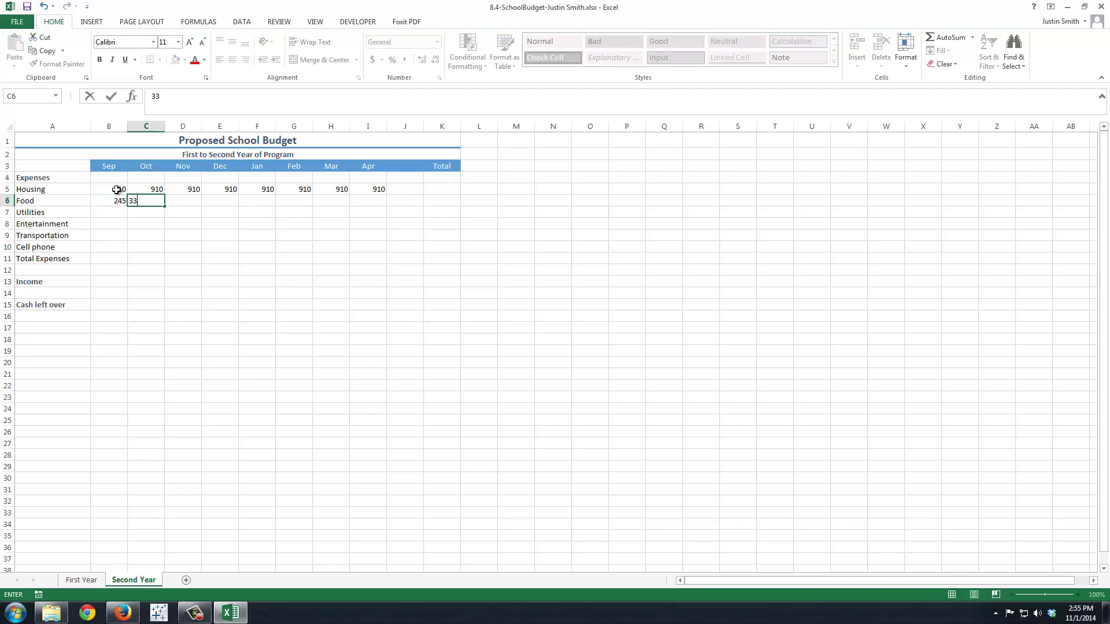
pyautogui.press('Tab')
pyautogui.write('298')
pyautogui.press('Tab')
pyautogui.write('285')
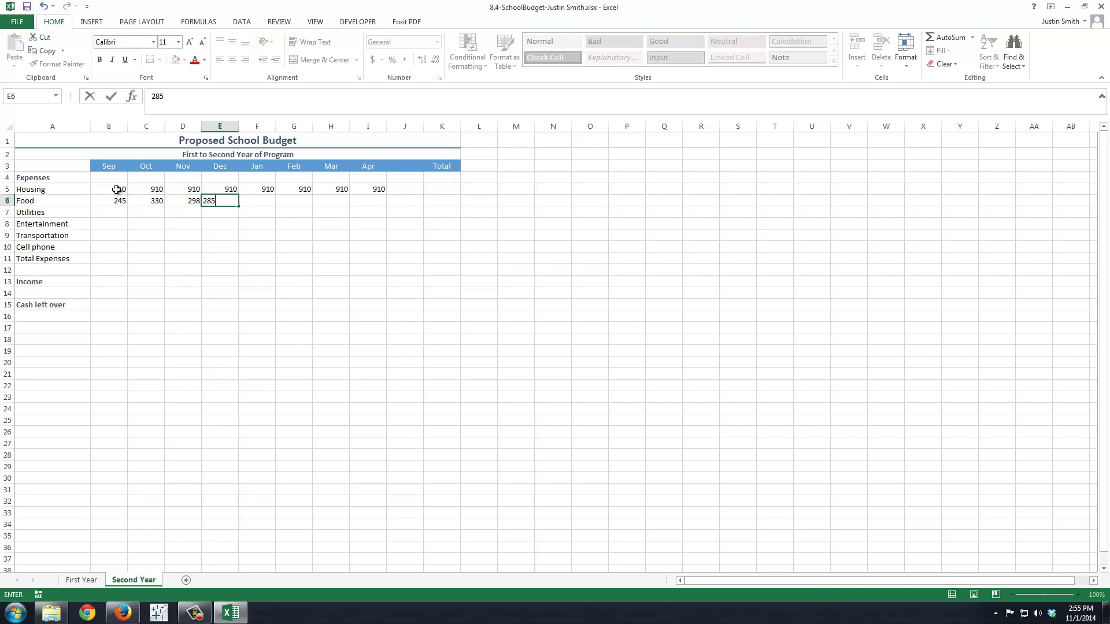
pyautogui.press('Tab')
pyautogui.write('308')
pyautogui.press('Tab')
pyautogui.write('275')
pyautogui.press('Tab')
pyautogui.write('2')
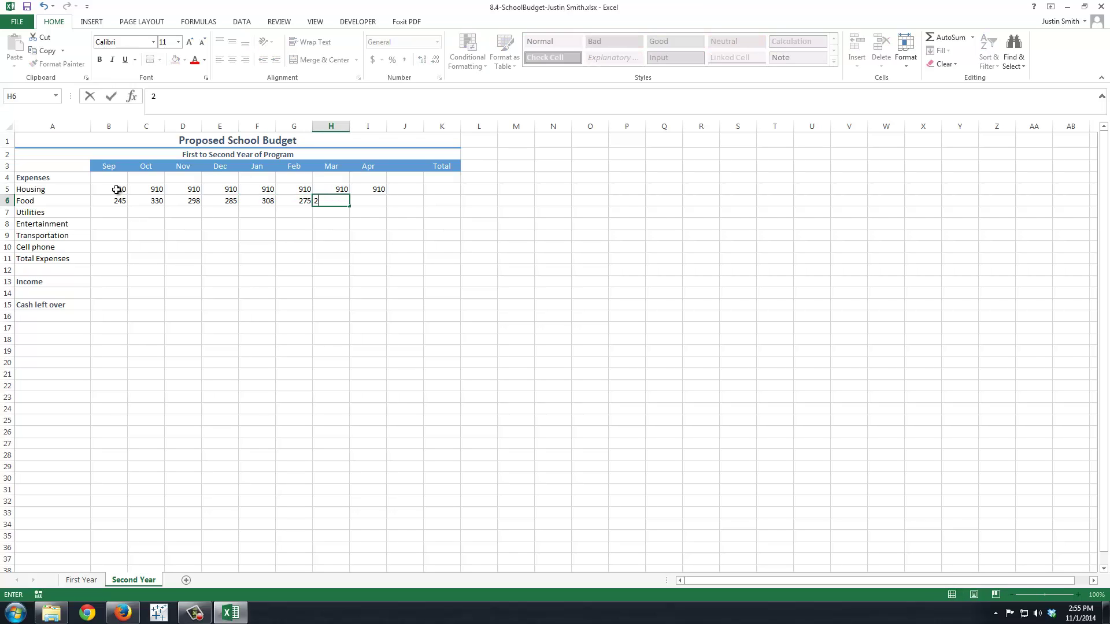
pyautogui.write('95')
pyautogui.press('Tab')
pyautogui.write('355')
pyautogui.press('Return')
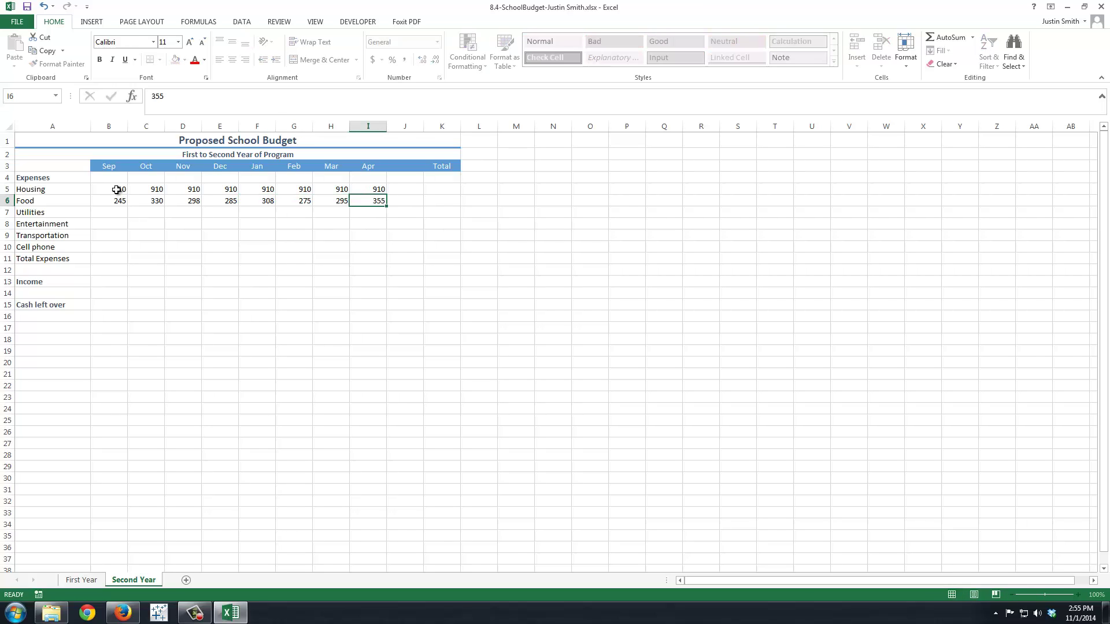
# Enter the Utilities amounts 112, 118, 140, 151 and 131 for Sep through Jan in B7:F7
pyautogui.press('Left')
pyautogui.press('Left')
pyautogui.press('Left')
pyautogui.press('Left')
pyautogui.press('Left')
pyautogui.press('Left')
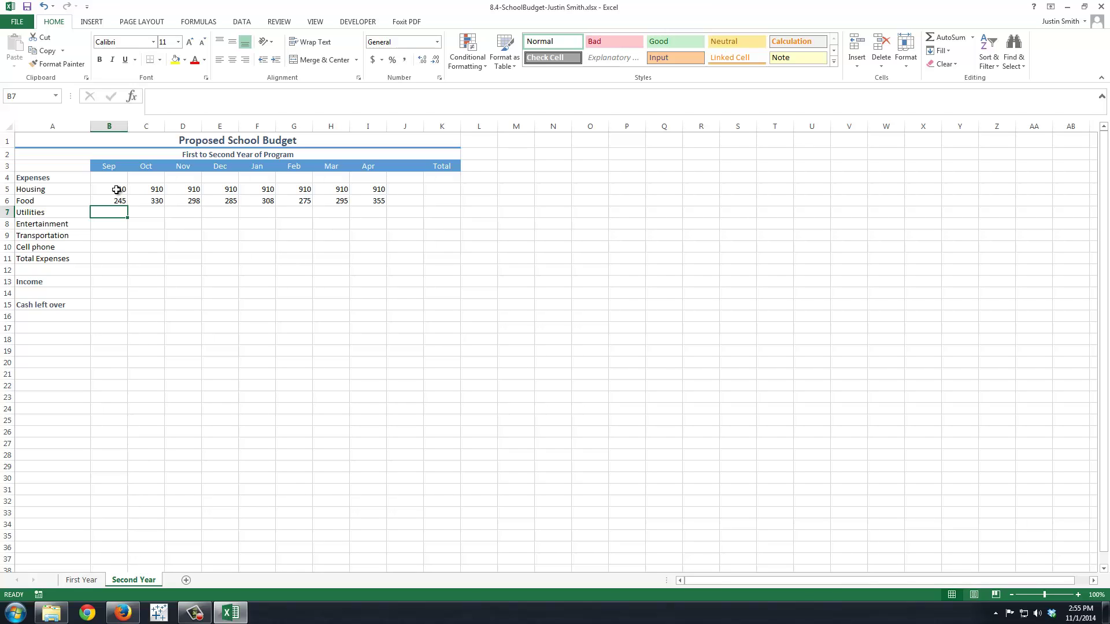
pyautogui.write('112')
pyautogui.press('Tab')
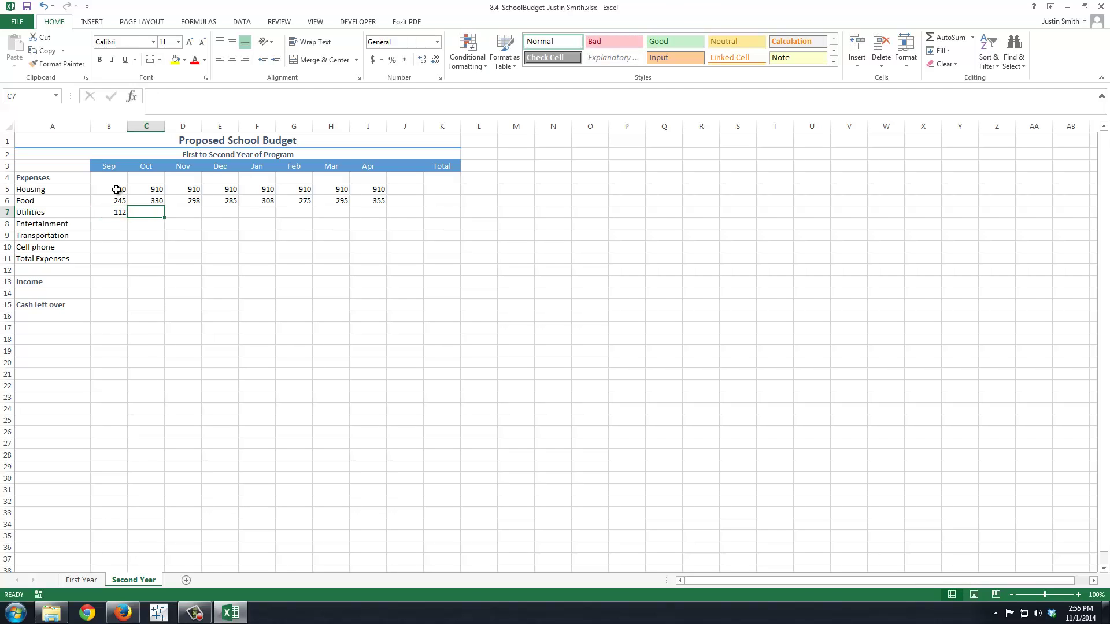
pyautogui.write('118')
pyautogui.press('Tab')
pyautogui.write('140')
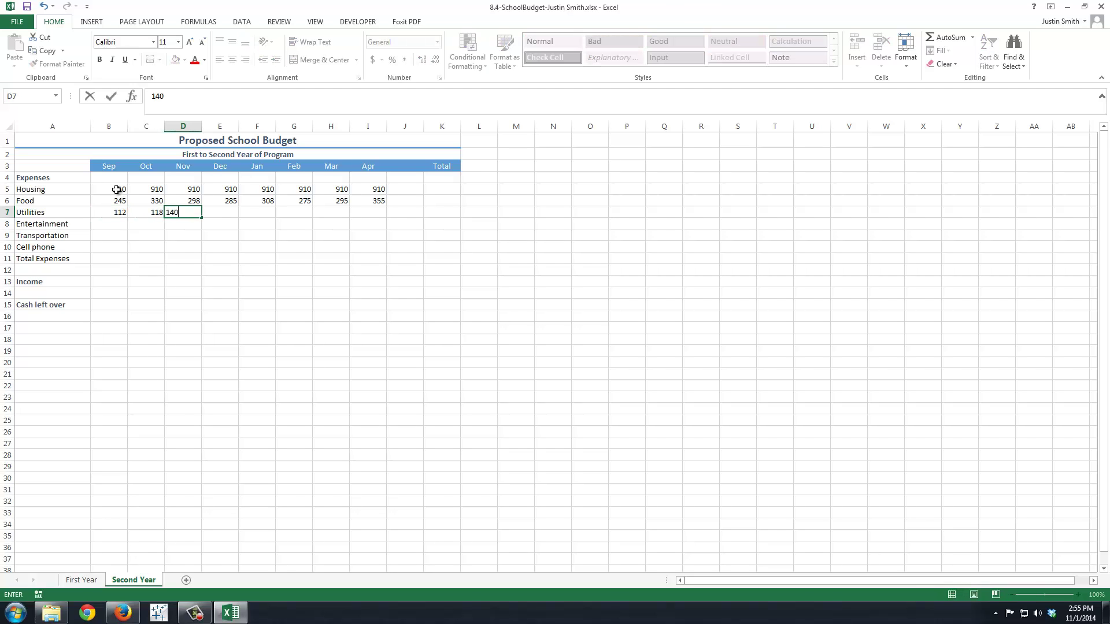
pyautogui.press('Tab')
pyautogui.write('151')
pyautogui.press('Tab')
pyautogui.write('131')
pyautogui.press('Tab')
# Enter 118122 as the Feb Utilities amount in G7 and 124 as the Mar amount in H7
pyautogui.write('11')
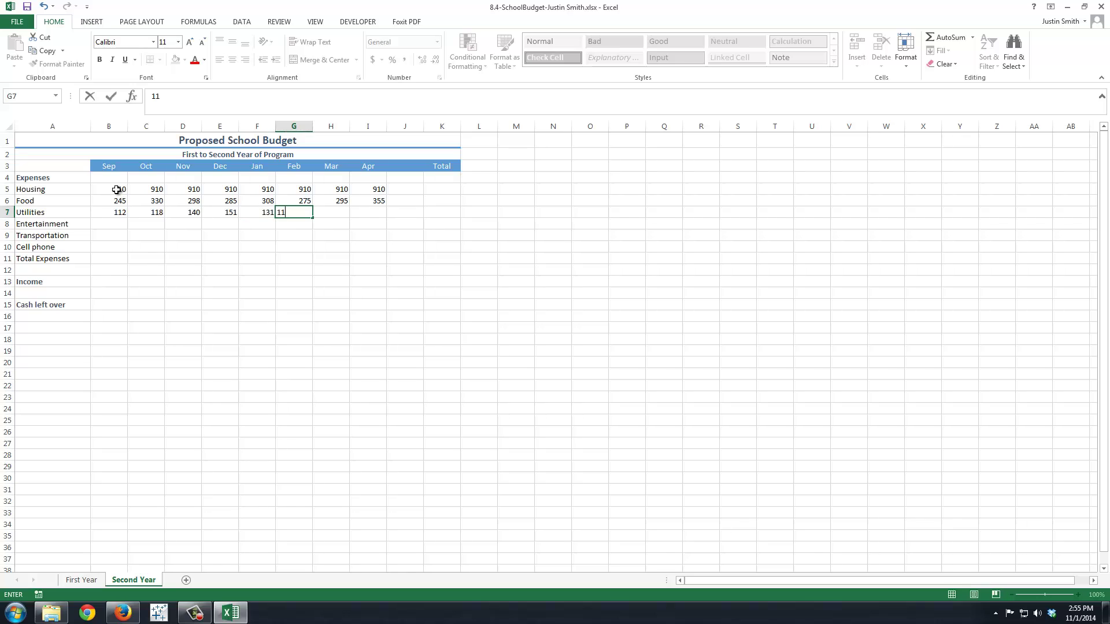
pyautogui.write('8122')
pyautogui.press('Tab')
pyautogui.write('124')
pyautogui.press('Down')
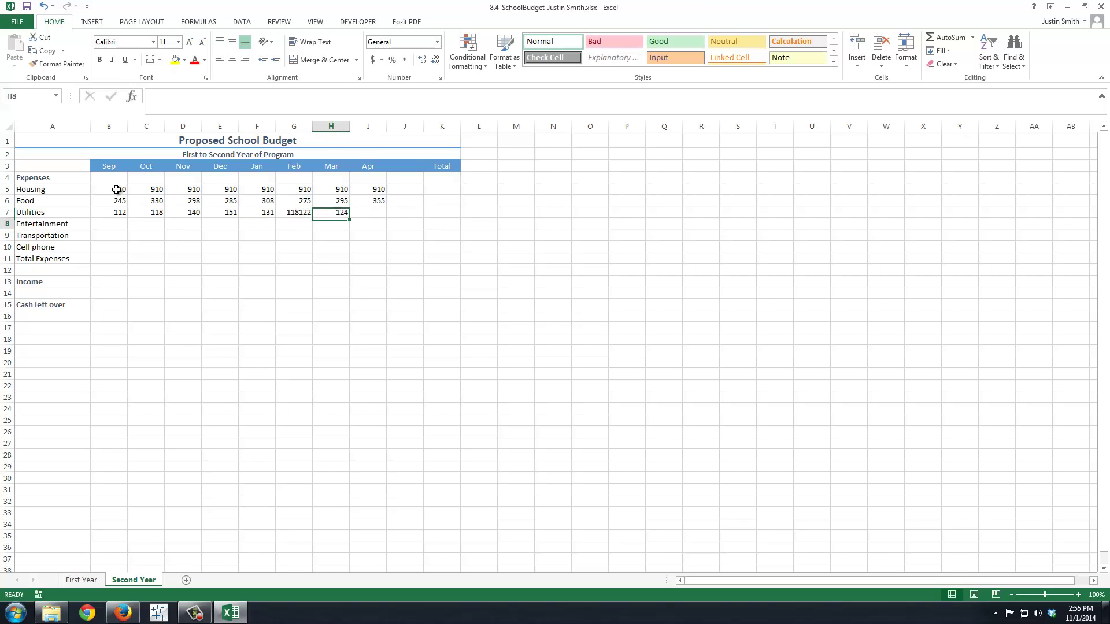
# Enter the Entertainment amounts 160, 95, 100, 185, 110, 95, 90 and 125 for Sep through Apr in B8:I8
pyautogui.press('Left')
pyautogui.press('Left')
pyautogui.press('Left')
pyautogui.press('Left')
pyautogui.press('Left')
pyautogui.press('Left')
pyautogui.write('160')
pyautogui.press('Tab')
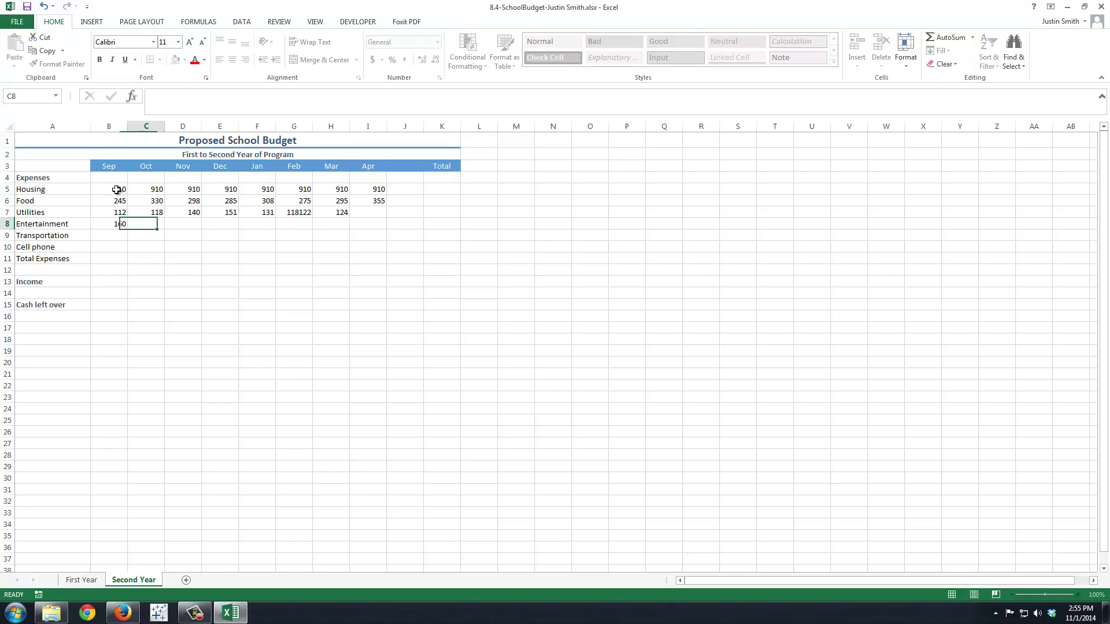
pyautogui.write('95')
pyautogui.press('Tab')
pyautogui.write('100')
pyautogui.press('Tab')
pyautogui.write('185')
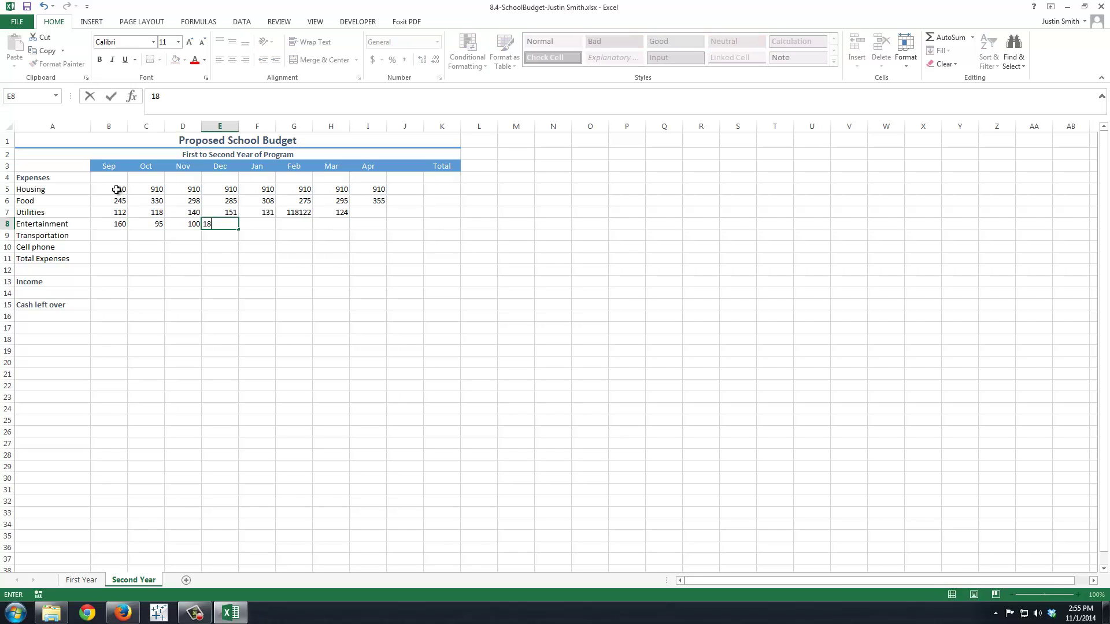
pyautogui.press('Tab')
pyautogui.write('110')
pyautogui.press('Tab')
pyautogui.write('95')
pyautogui.press('Tab')
pyautogui.write('90')
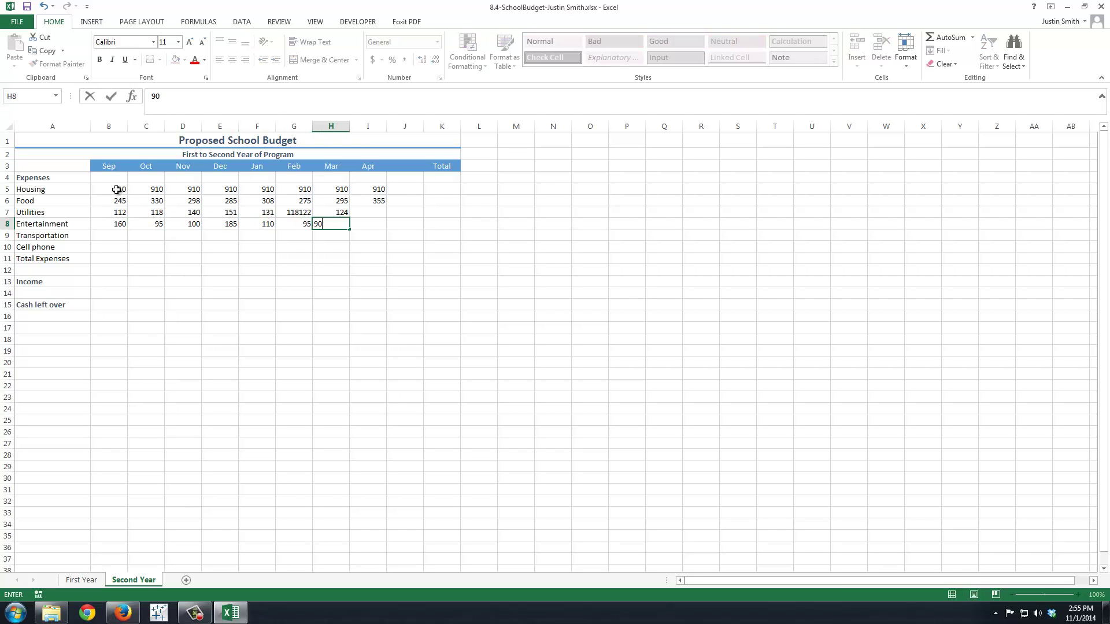
pyautogui.press('Tab')
pyautogui.write('12')
# Set the Utilities amounts in G7:I7 to 118 for Feb, 122 for Mar and 124 for Apr
pyautogui.press('Left')
pyautogui.press('Left')
pyautogui.press('Left')
pyautogui.press('Left')
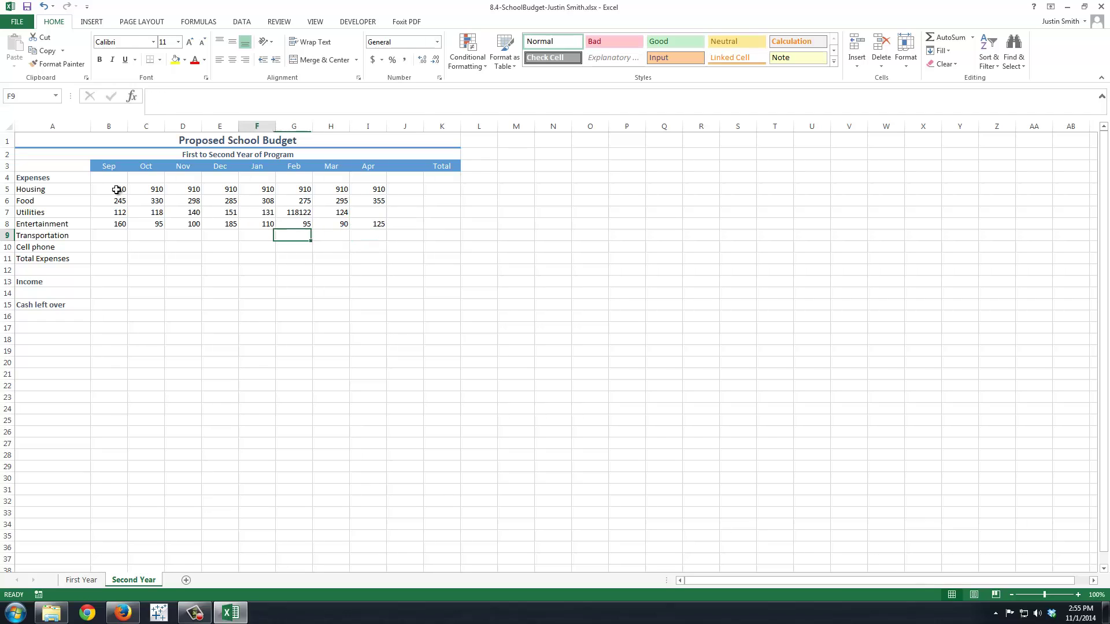
pyautogui.press('Right')
pyautogui.press('Right')
pyautogui.press('Up')
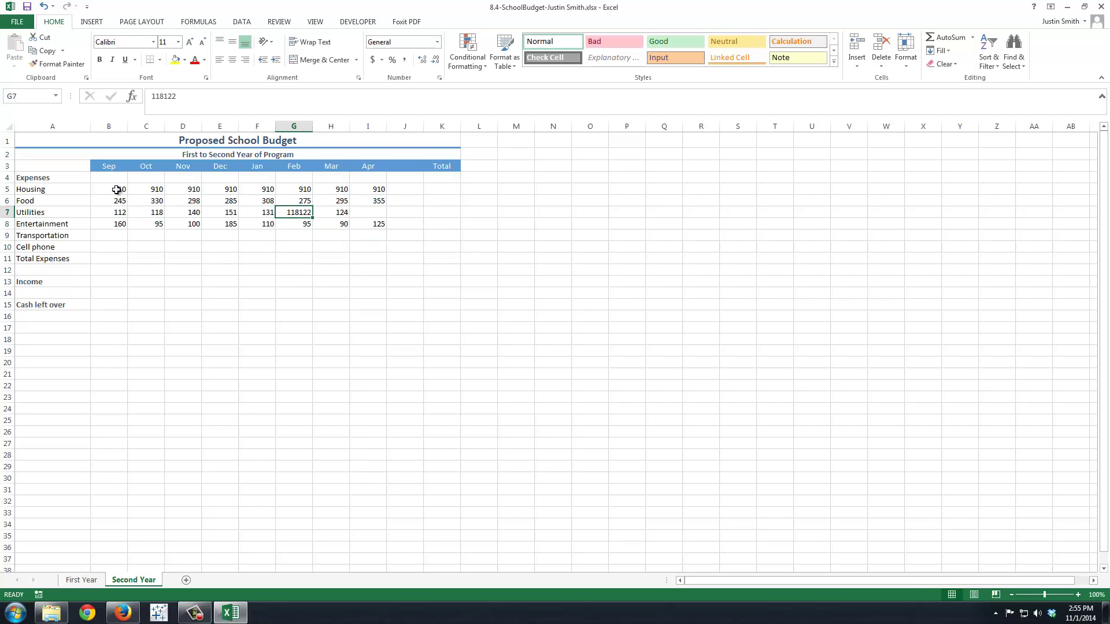
pyautogui.write('118')
pyautogui.press('Tab')
pyautogui.write('122')
pyautogui.press('Tab')
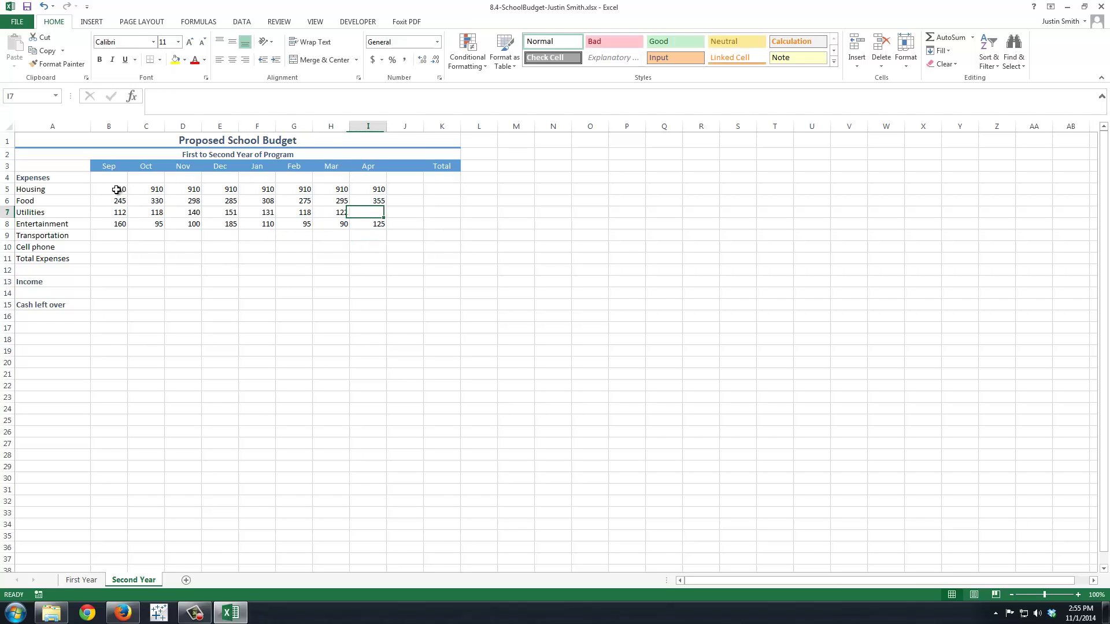
pyautogui.write('124')
pyautogui.press('Down')
# Enter 90 as the Sep Transportation amount in B9 and fill it across through Apr
pyautogui.press('Down')
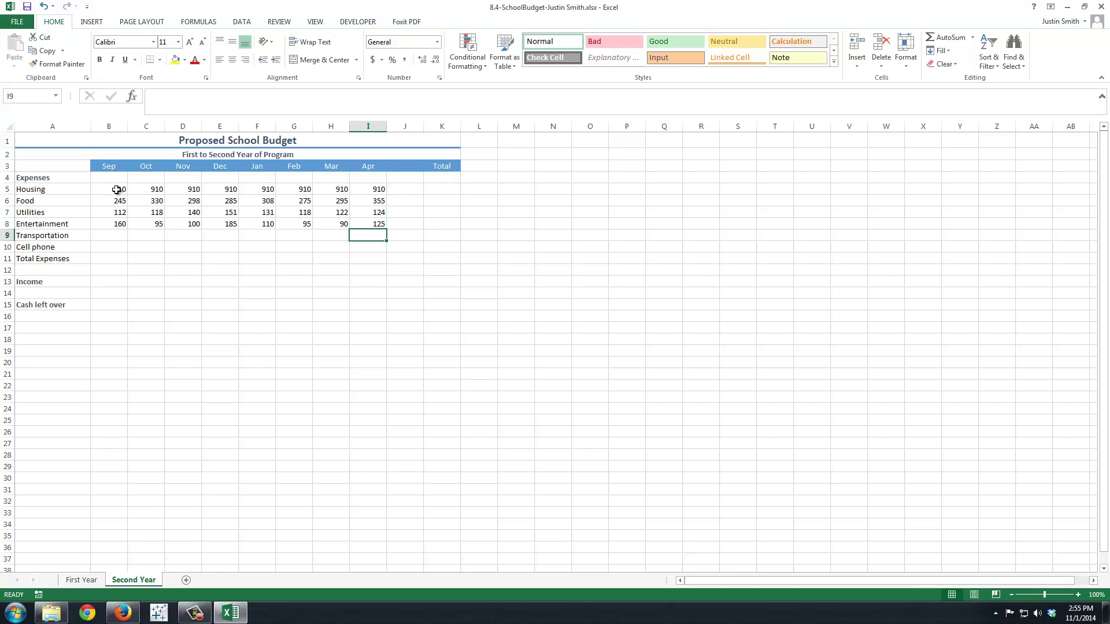
pyautogui.press('Left')
pyautogui.press('Left')
pyautogui.press('Left')
pyautogui.press('Left')
pyautogui.press('Left')
pyautogui.press('Left')
pyautogui.press('Left')
pyautogui.press('Left')
pyautogui.press('Right')
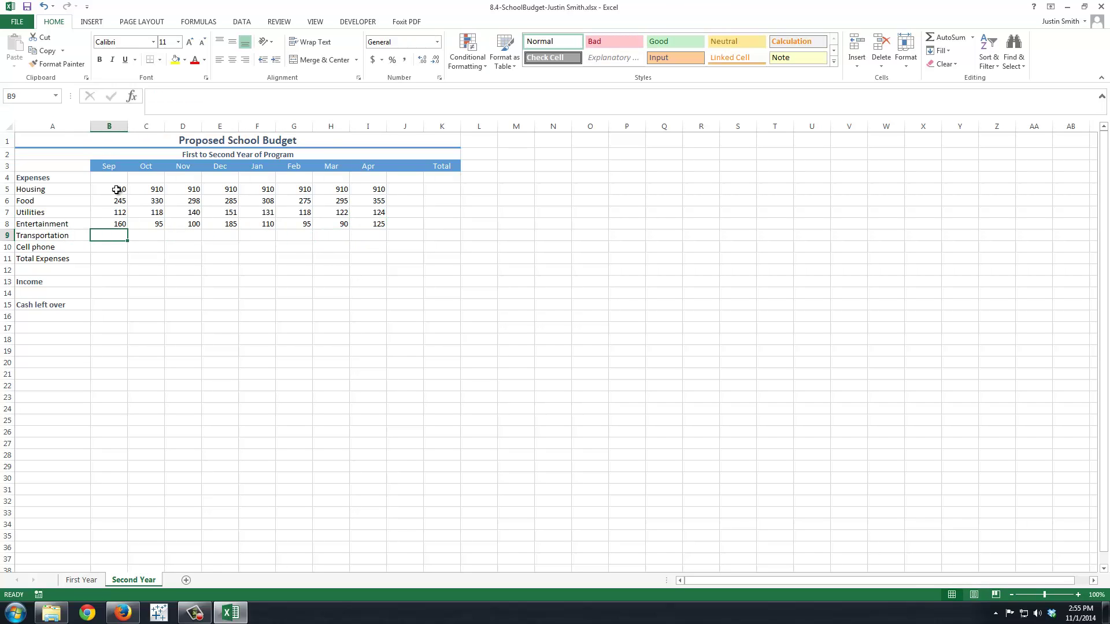
pyautogui.write('90')
pyautogui.press('Return')
pyautogui.press('Up')
pyautogui.click(127, 243)
pyautogui.click(120, 235)
pyautogui.moveTo(126, 241); pyautogui.dragTo(384, 242)
# Enter 50 as the Sep Cell phone amount in B10 and fill it across through Apr
pyautogui.click(122, 247)
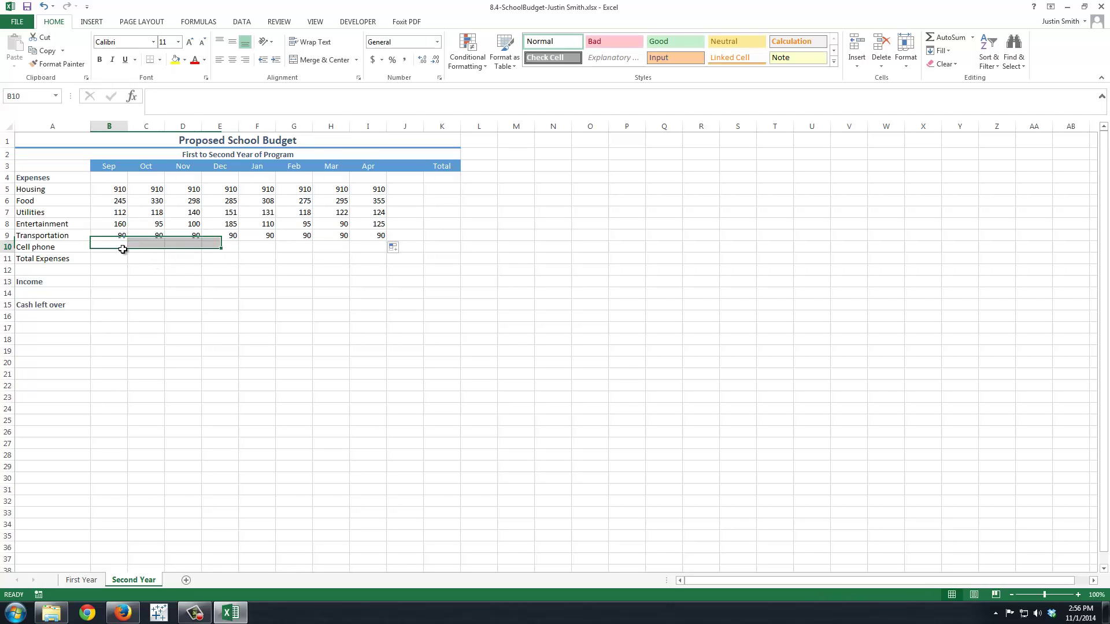
pyautogui.write('50')
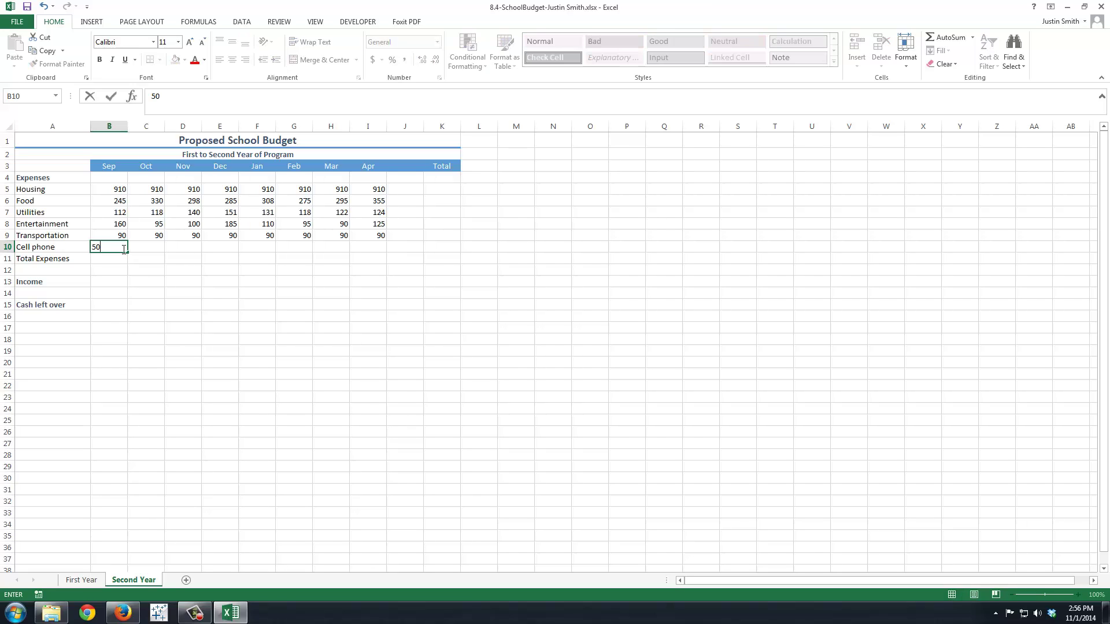
pyautogui.press('Return')
pyautogui.click(123, 248)
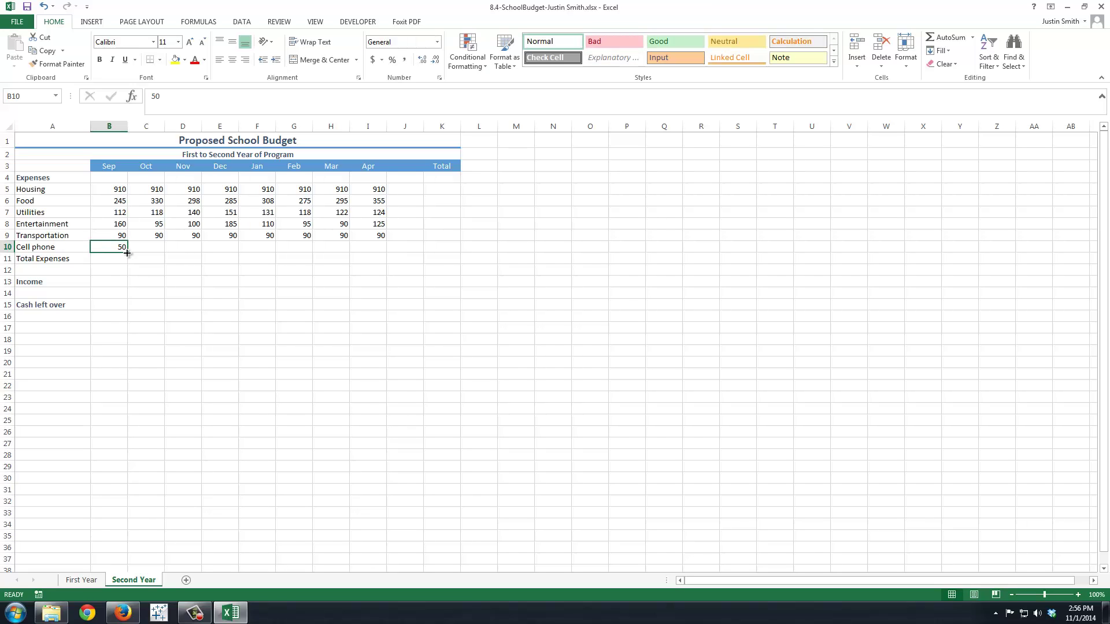
pyautogui.moveTo(126, 253); pyautogui.dragTo(387, 244)
# Enter 1800 as the Sep Income in B13 and fill it across through Apr
pyautogui.click(115, 259)
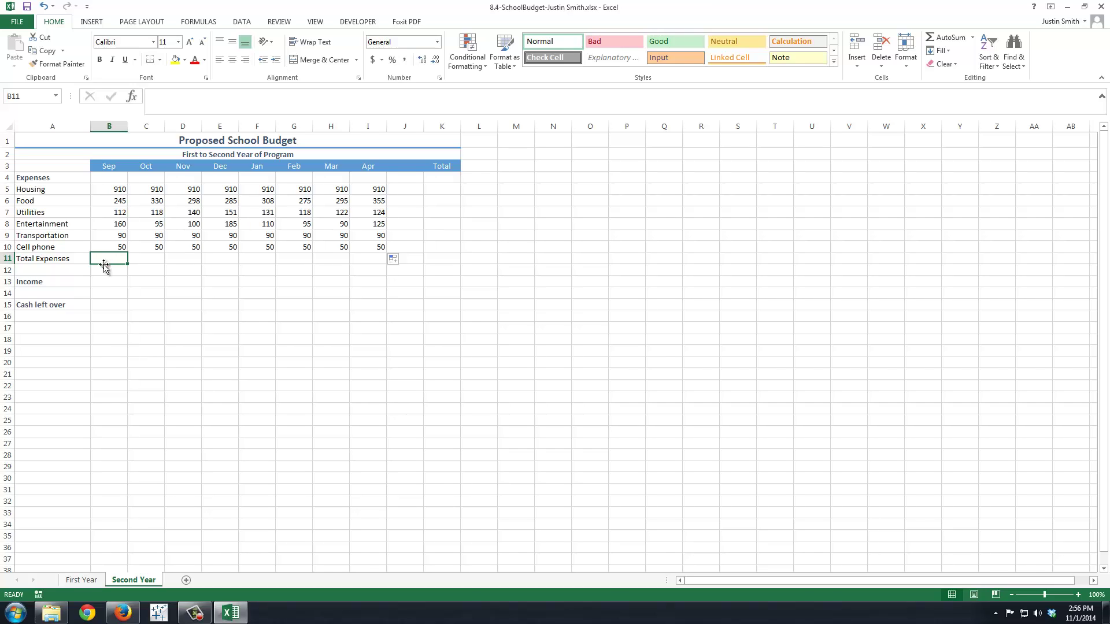
pyautogui.click(102, 278)
pyautogui.write('1800')
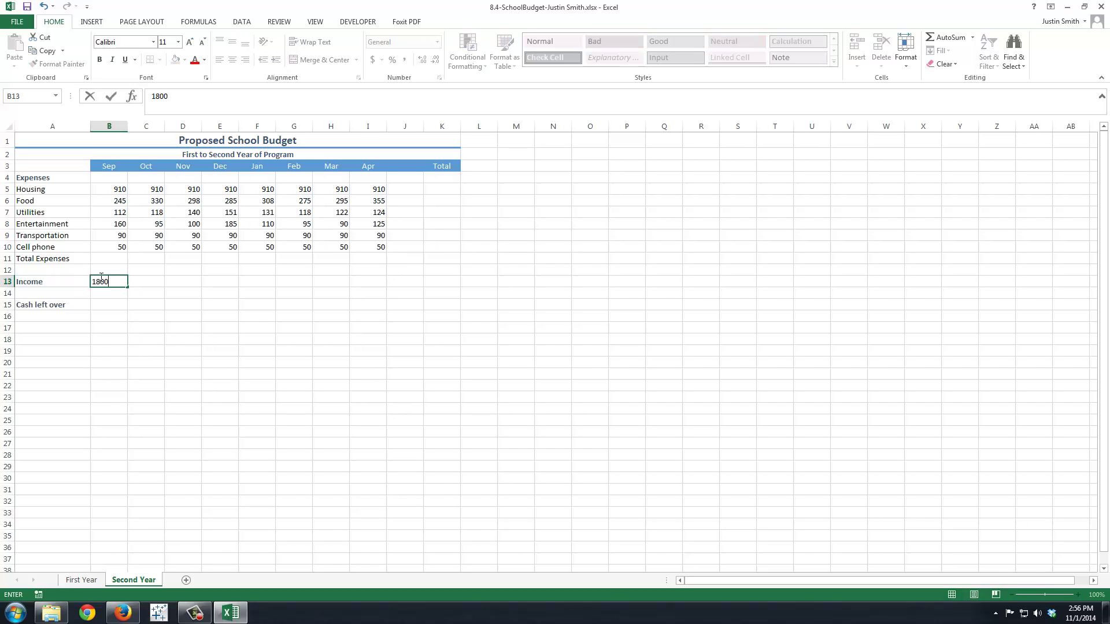
pyautogui.press('Return')
pyautogui.click(100, 280)
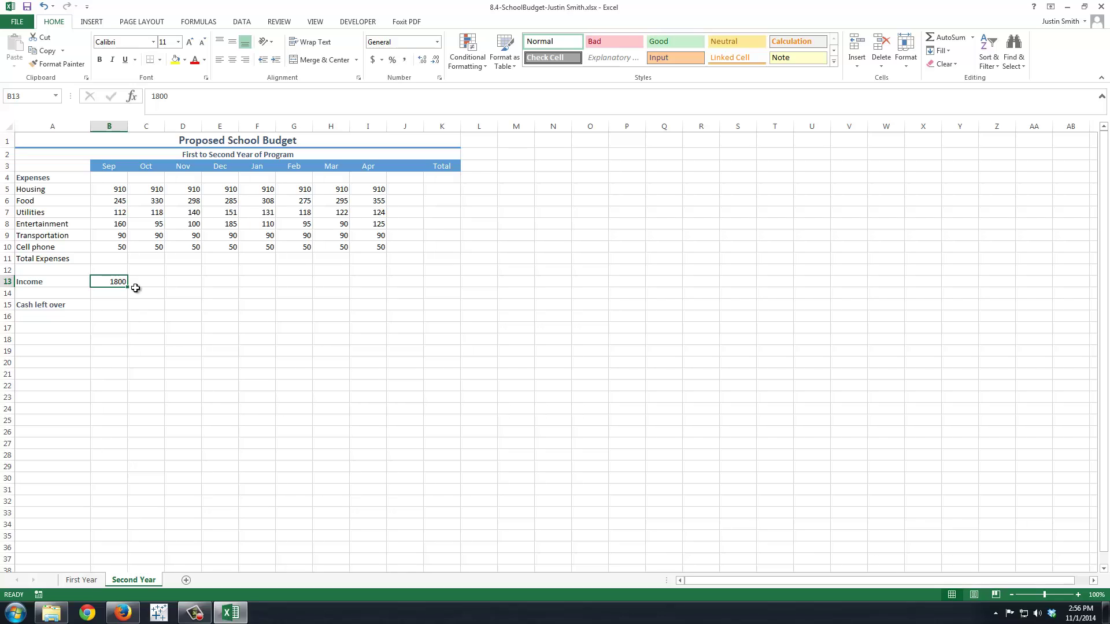
pyautogui.moveTo(129, 286); pyautogui.dragTo(385, 287)
# Sum the Sep expenses B5:B10 in the Total Expenses cell B11 and fill the formula across through Apr
pyautogui.click(122, 256)
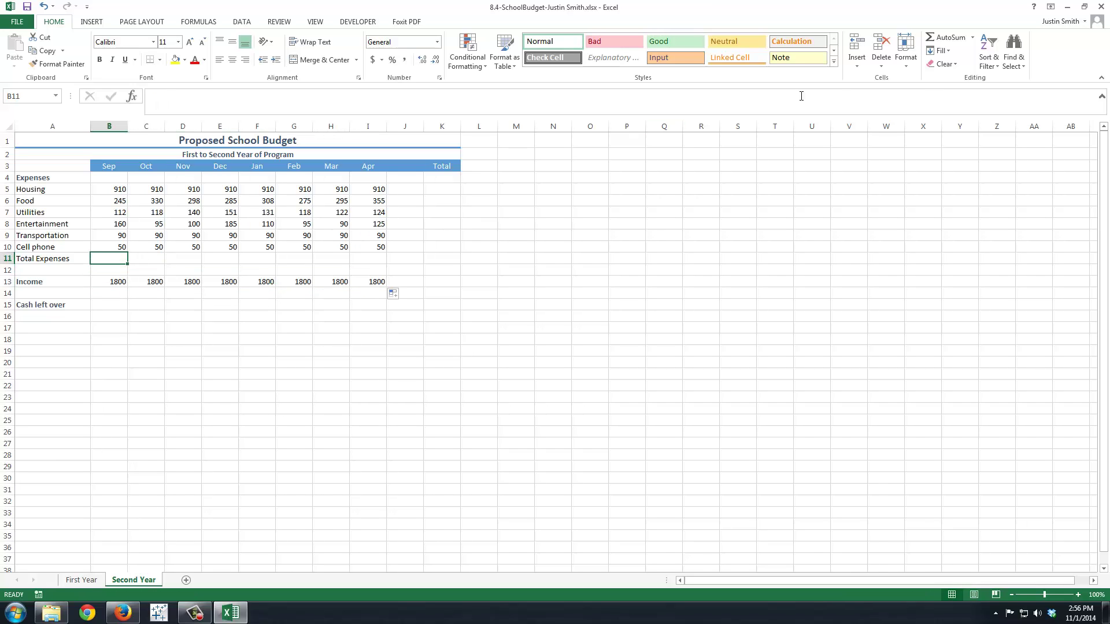
pyautogui.click(946, 42)
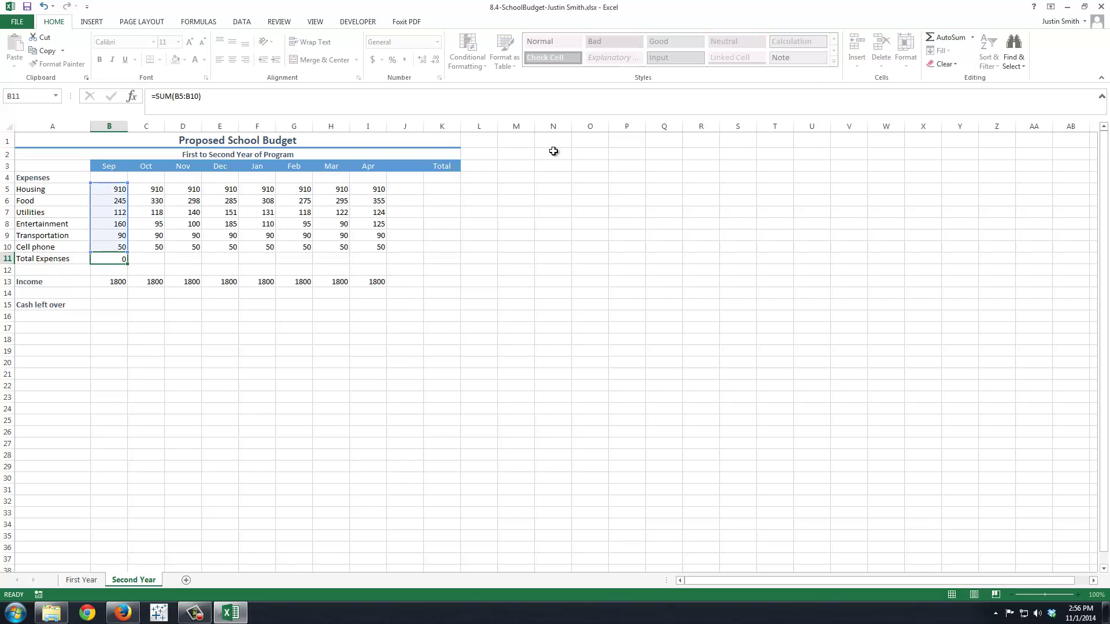
pyautogui.press('Return')
pyautogui.click(125, 260)
pyautogui.moveTo(127, 265); pyautogui.dragTo(386, 260)
# Sum the Housing row B5:J5 in the Total cell K5 and fill the formula down to the Total Expenses row, K11
pyautogui.click(441, 189)
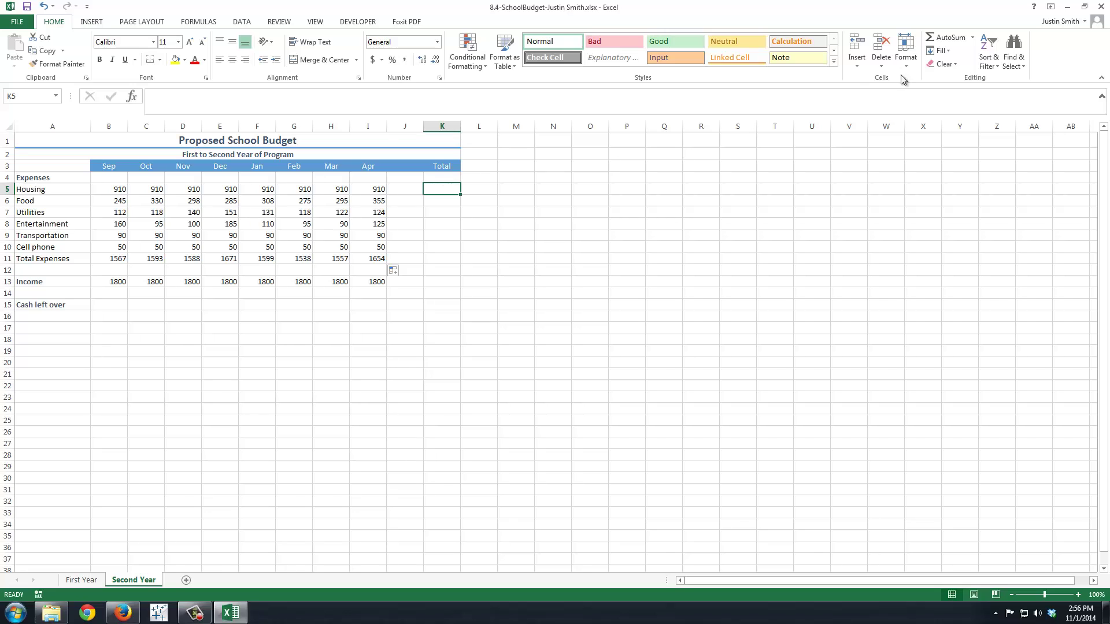
pyautogui.click(945, 39)
pyautogui.hotkey('ctrl', 'Return')
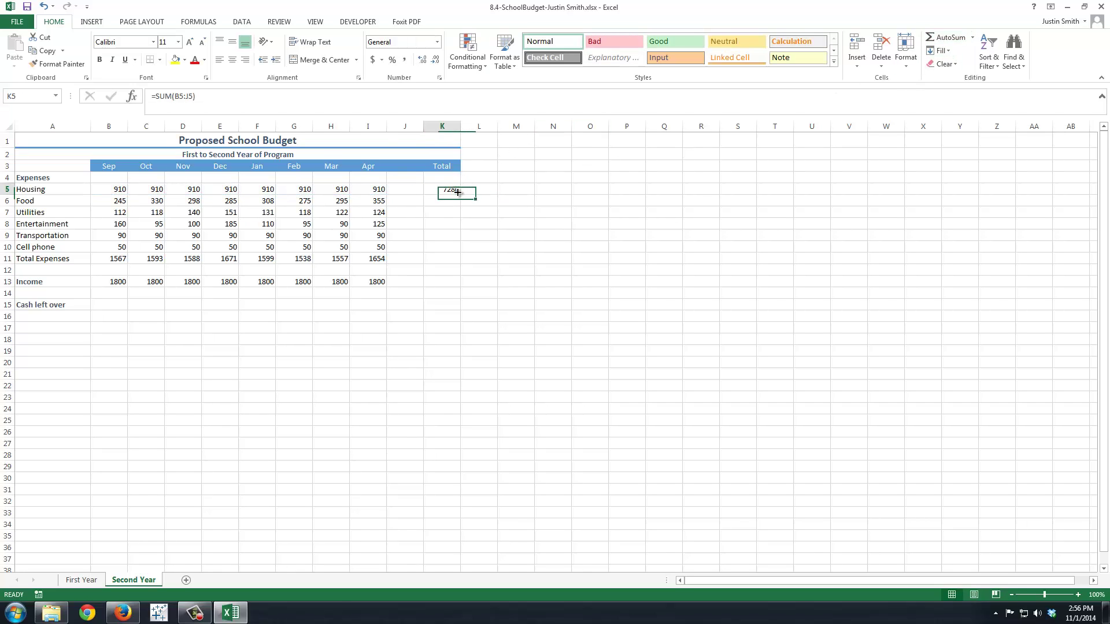
pyautogui.moveTo(462, 197); pyautogui.dragTo(445, 263)
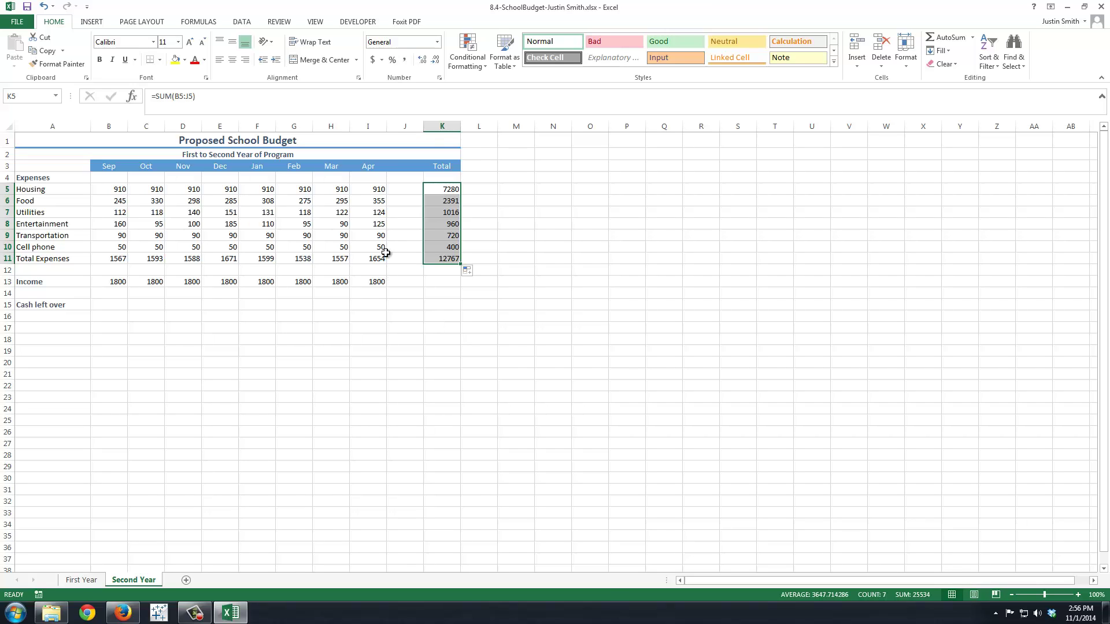
# Calculate Sep Cash left over in B15 with the formula =B13-B11 and fill it across through the Total column, K15
pyautogui.click(114, 303)
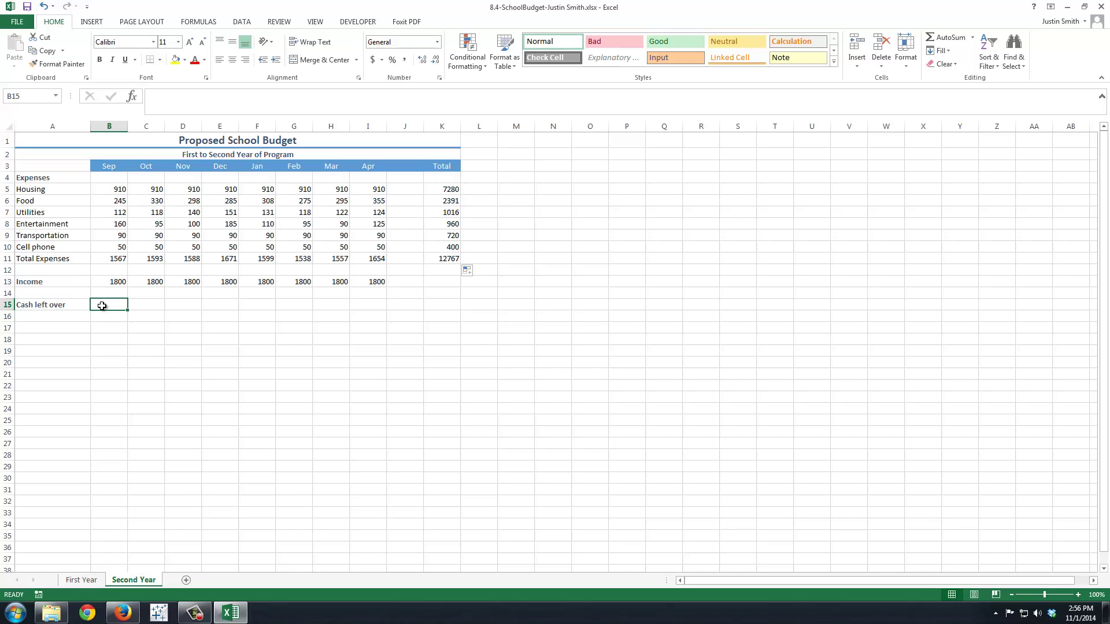
pyautogui.write('=')
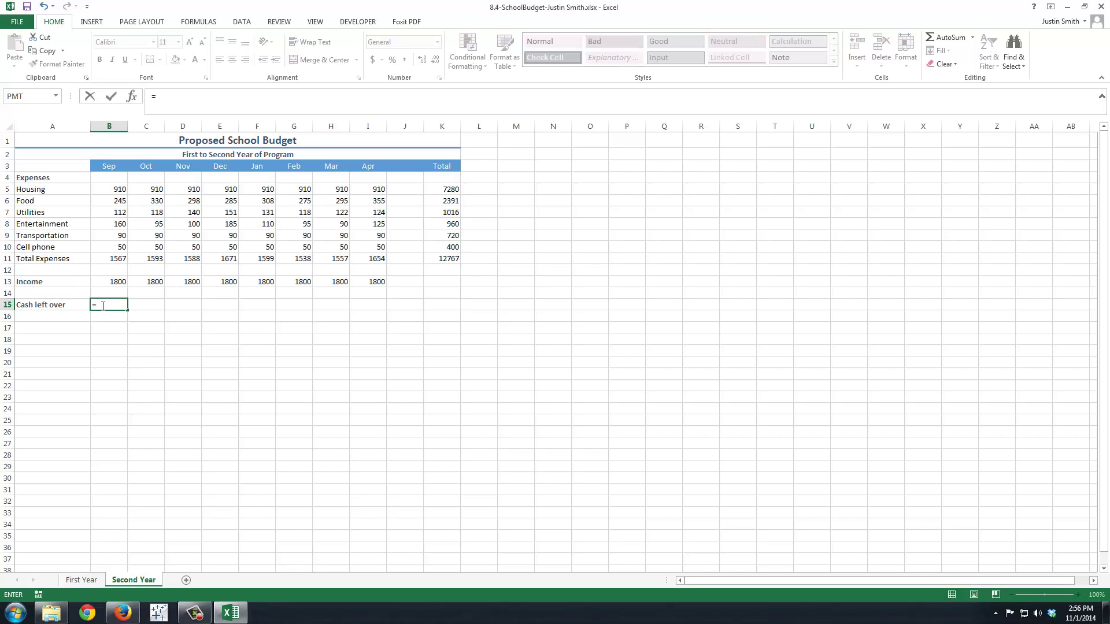
pyautogui.click(107, 279)
pyautogui.write('-')
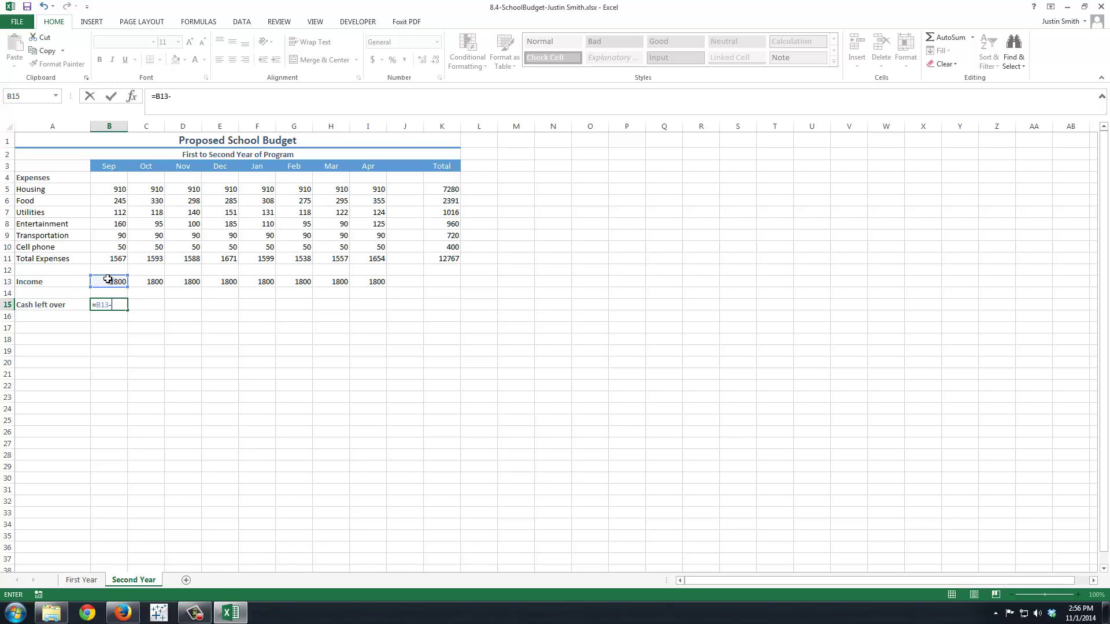
pyautogui.click(108, 260)
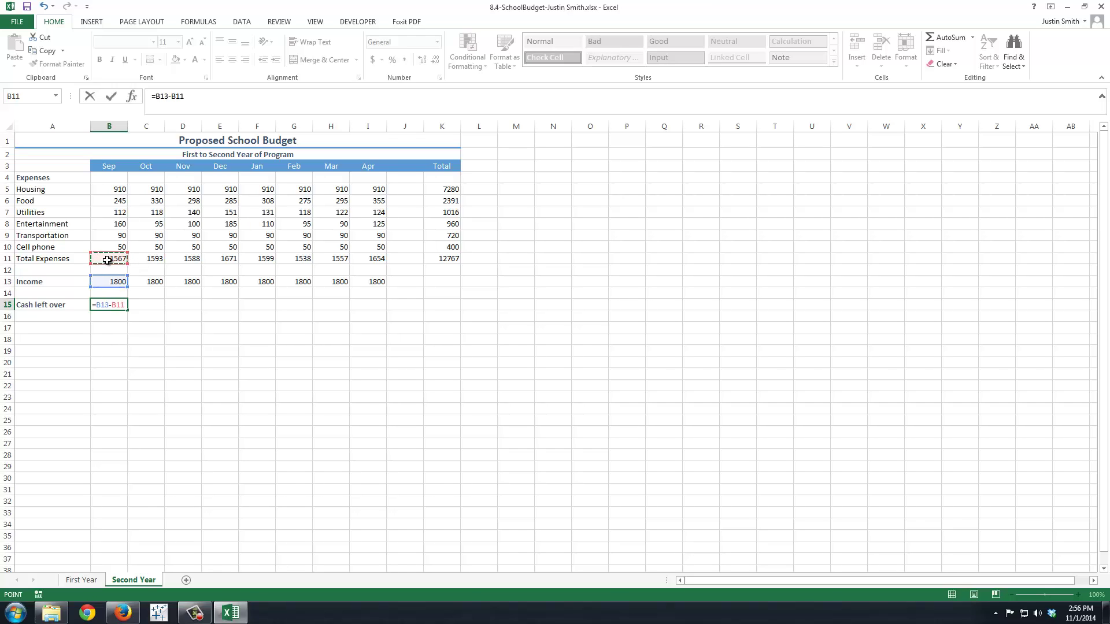
pyautogui.press('Return')
pyautogui.click(110, 301)
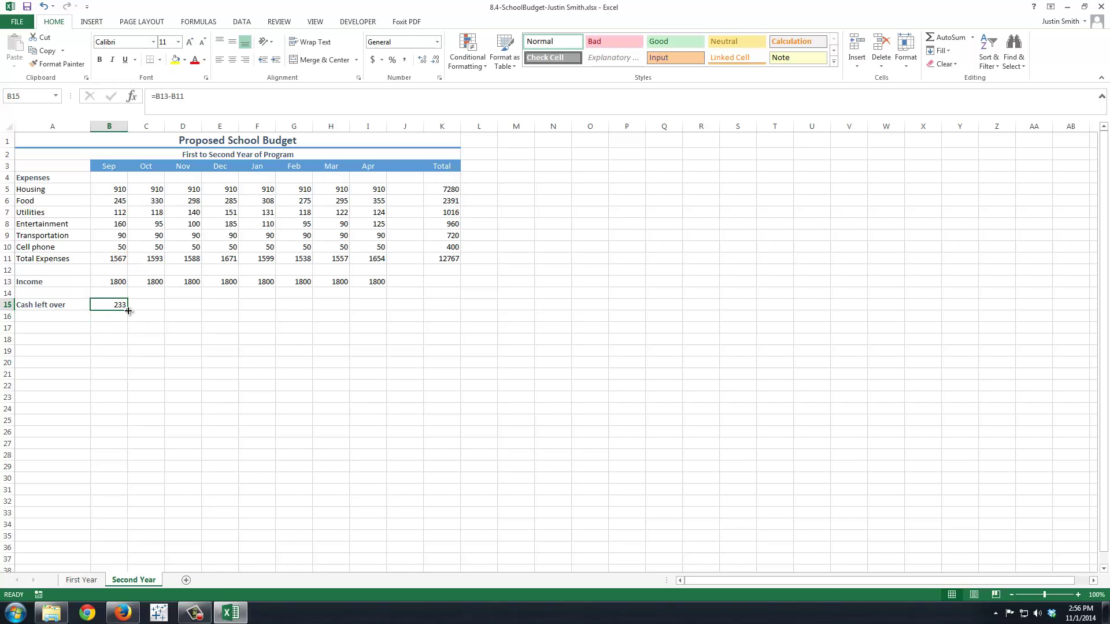
pyautogui.moveTo(127, 310); pyautogui.dragTo(452, 301)
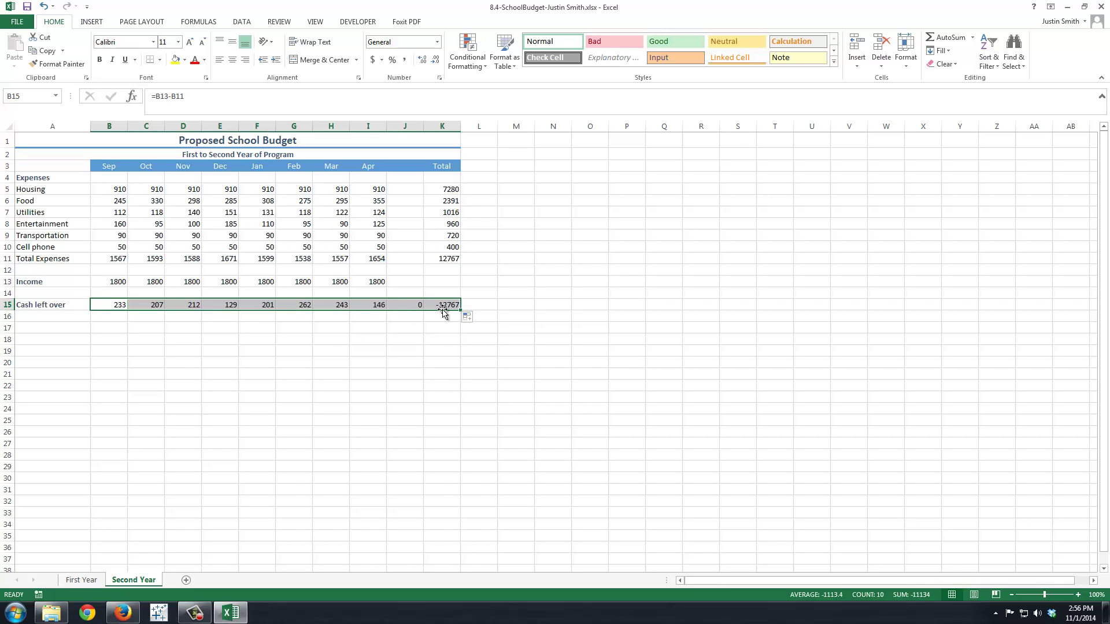
# Sum the monthly Income amounts in row 13 into the Total column cell K13
pyautogui.doubleClick(450, 306)
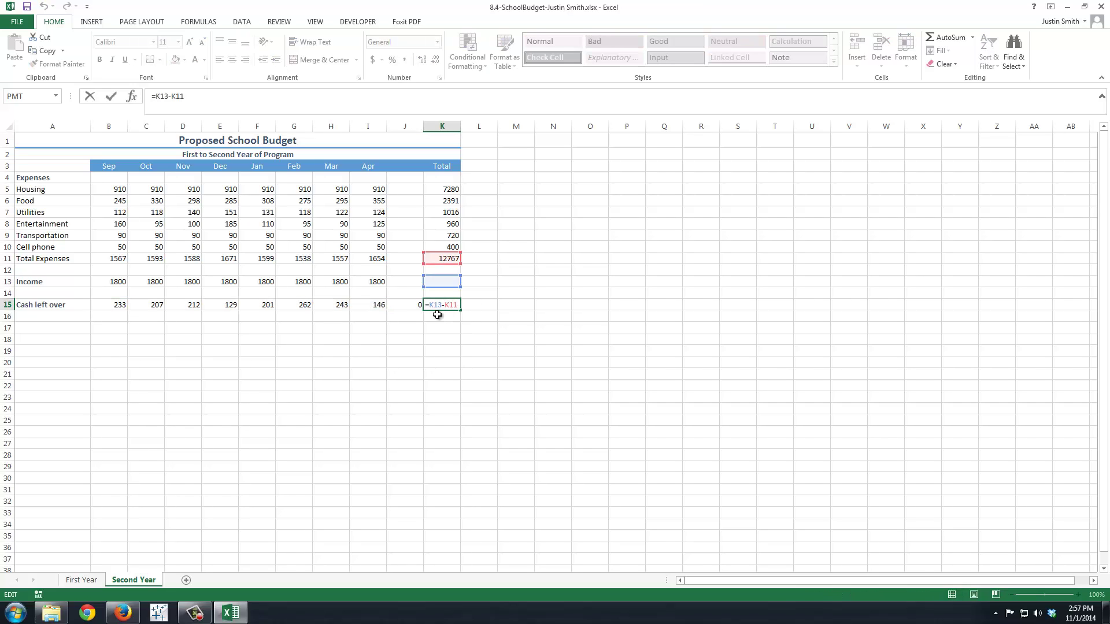
pyautogui.press('Escape')
pyautogui.click(384, 283)
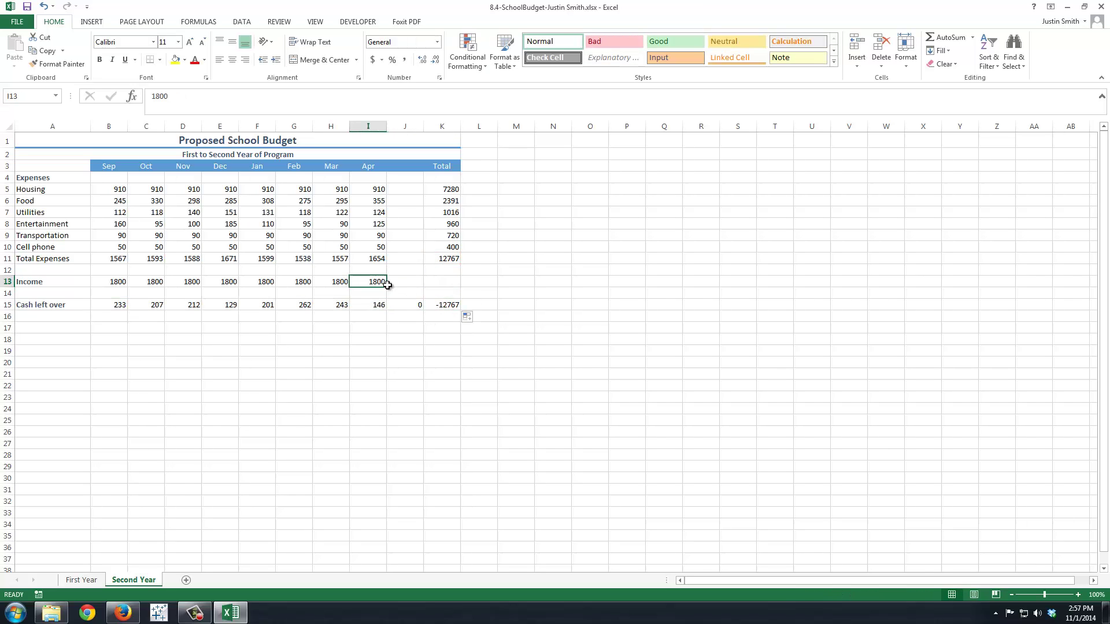
pyautogui.click(438, 281)
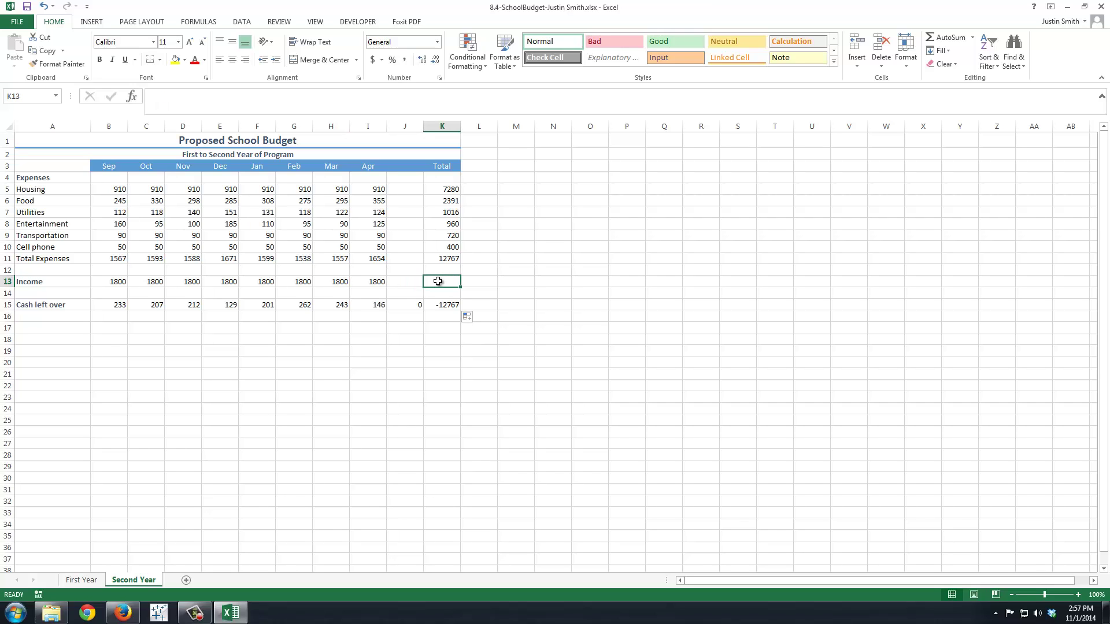
pyautogui.click(946, 37)
pyautogui.press('Return')
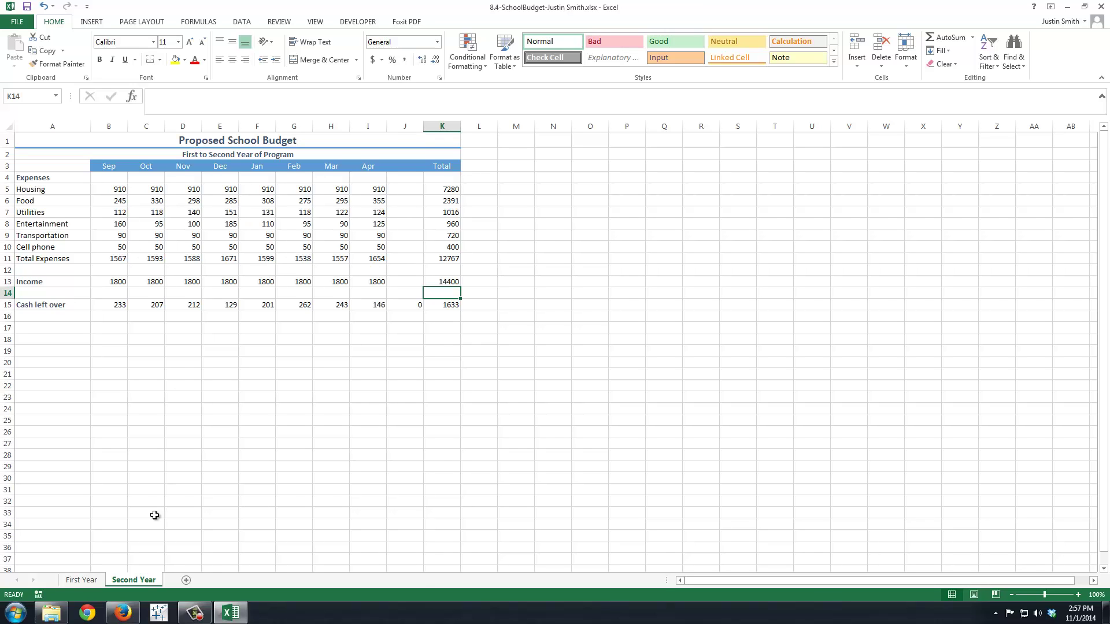
# Copy the formatting of B5:K15 on the First Year sheet onto B5:K15 of the Second Year sheet with Format Painter
pyautogui.click(77, 583)
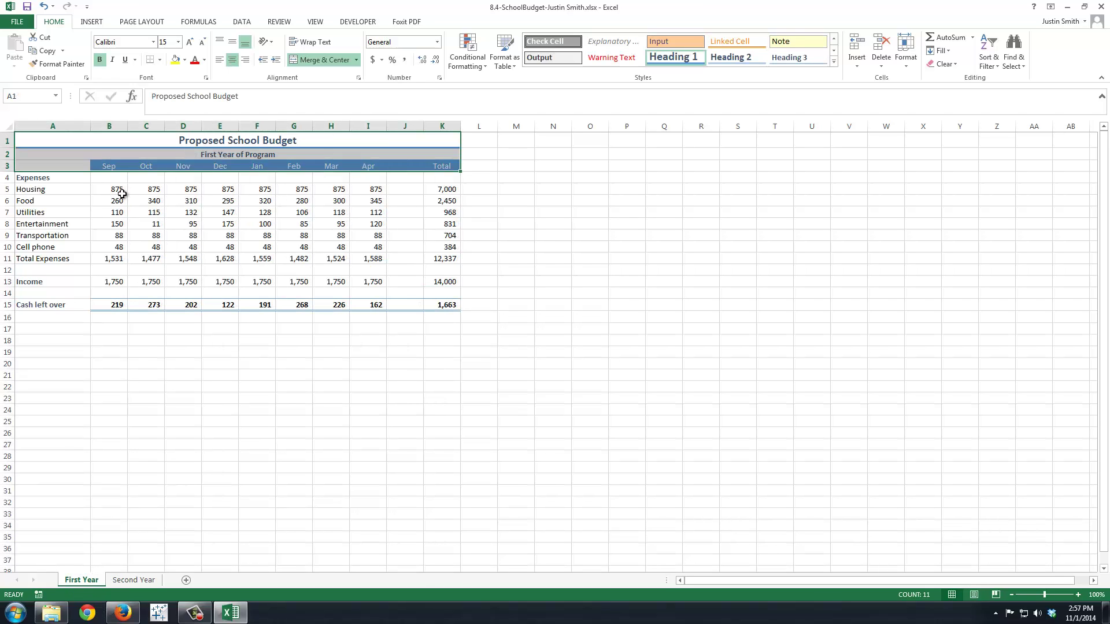
pyautogui.moveTo(116, 191)
pyautogui.mouseDown()
pyautogui.moveTo(232, 203)
pyautogui.moveTo(443, 305)
pyautogui.mouseUp()
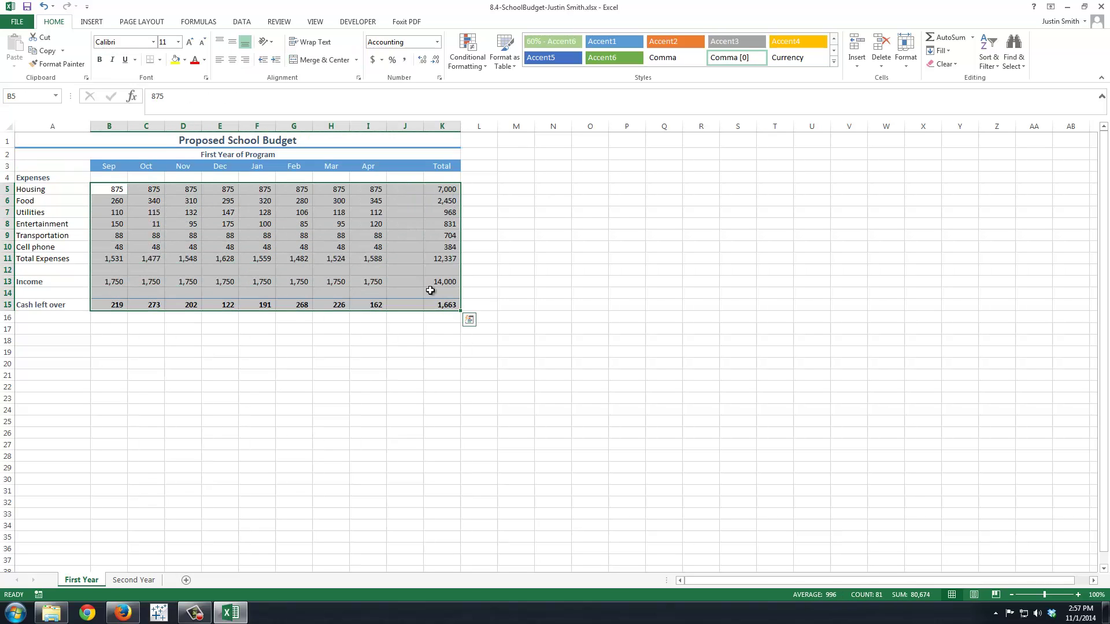
pyautogui.click(54, 65)
pyautogui.click(135, 581)
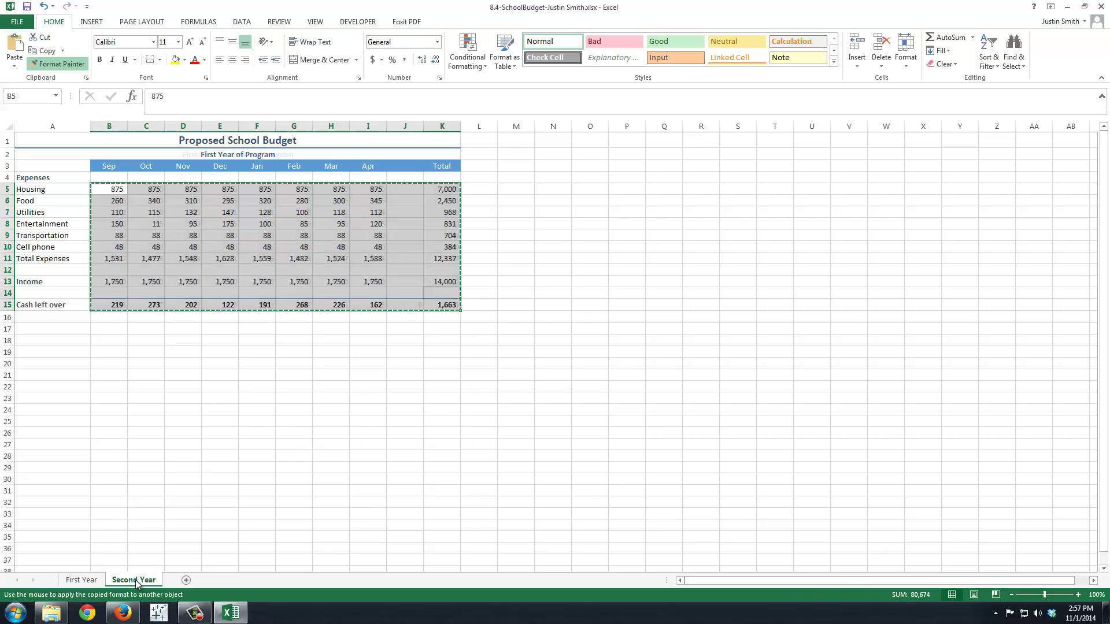
pyautogui.moveTo(119, 191)
pyautogui.mouseDown()
pyautogui.moveTo(380, 258)
pyautogui.moveTo(460, 310)
pyautogui.mouseUp()
pyautogui.click(364, 327)
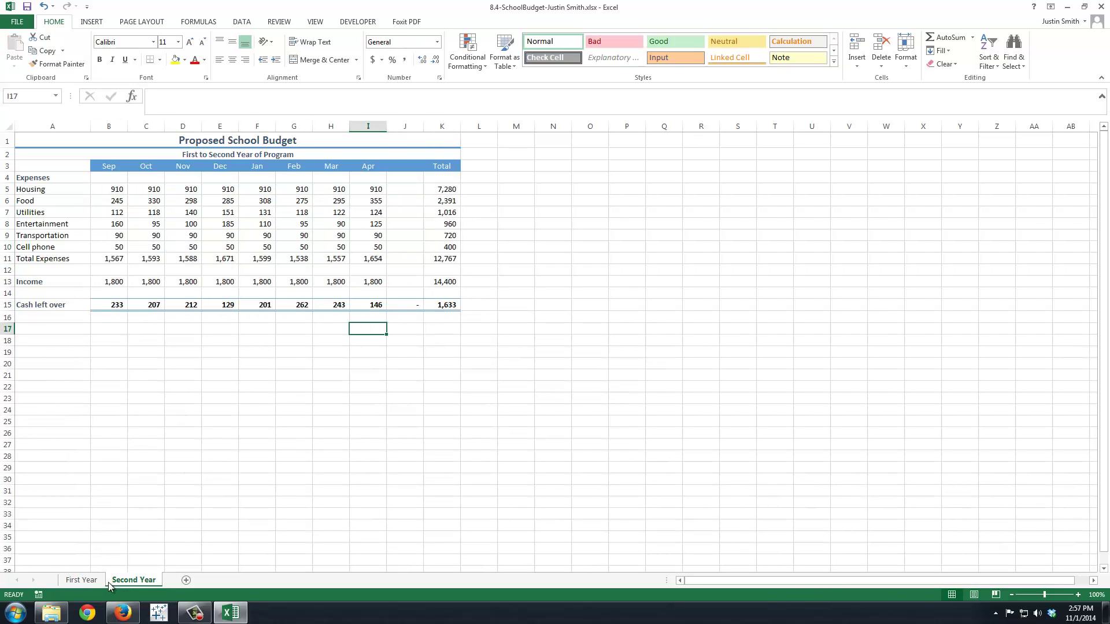
# Clear the Cash left over cell J15 in the blank column of the Second Year sheet
pyautogui.click(81, 580)
pyautogui.click(134, 579)
pyautogui.click(411, 311)
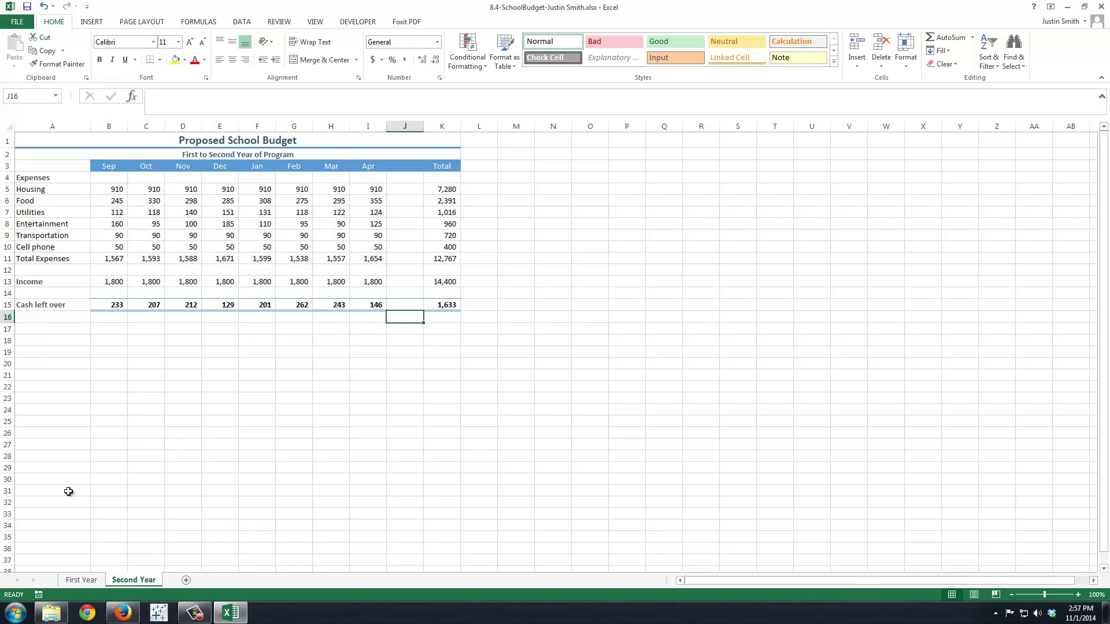
# Compare the layout and formatting of the First Year and Second Year worksheets
pyautogui.click(81, 581)
pyautogui.click(134, 580)
pyautogui.click(80, 580)
pyautogui.click(246, 377)
pyautogui.click(159, 581)
pyautogui.click(354, 329)
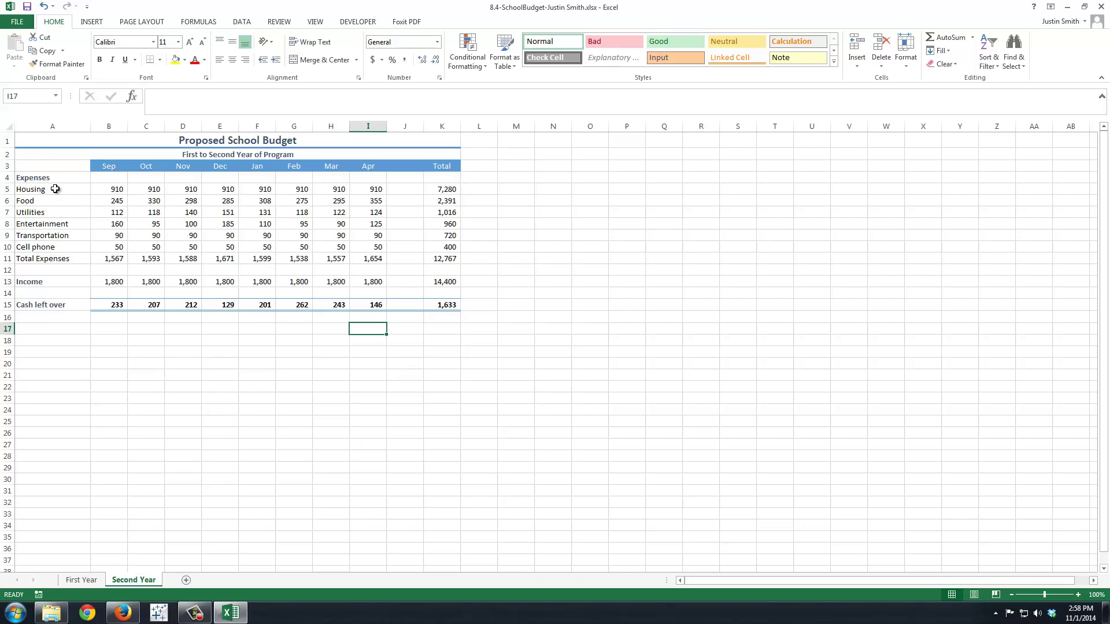
# Indent the Second Year expense labels A5:A10 by one level and the Total Expenses label A11 by two levels
pyautogui.moveTo(26, 190); pyautogui.dragTo(35, 247)
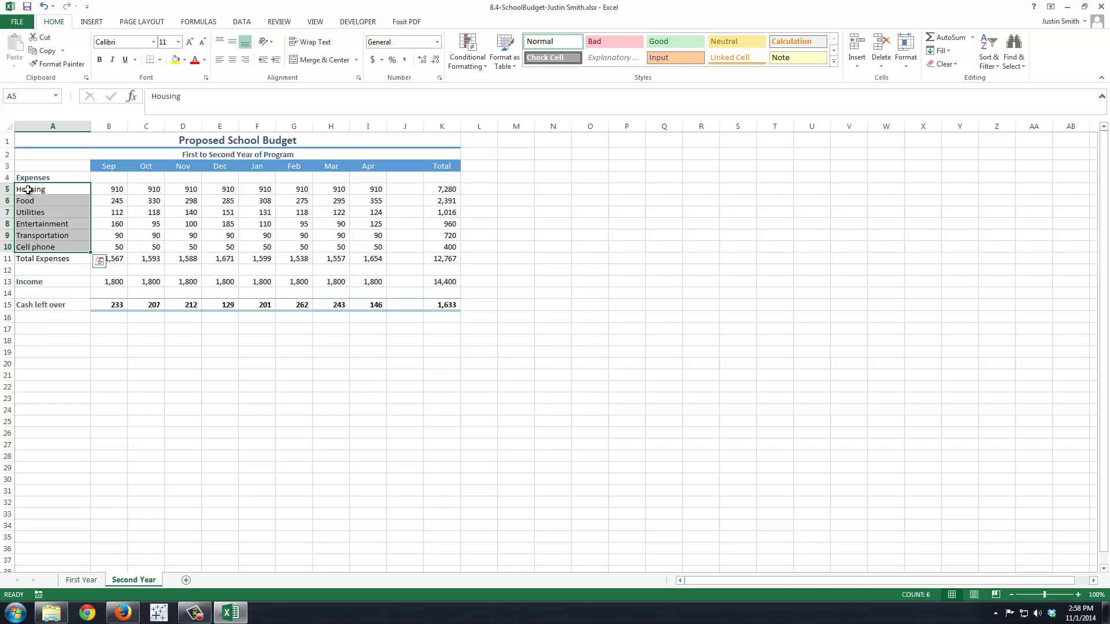
pyautogui.click(39, 247)
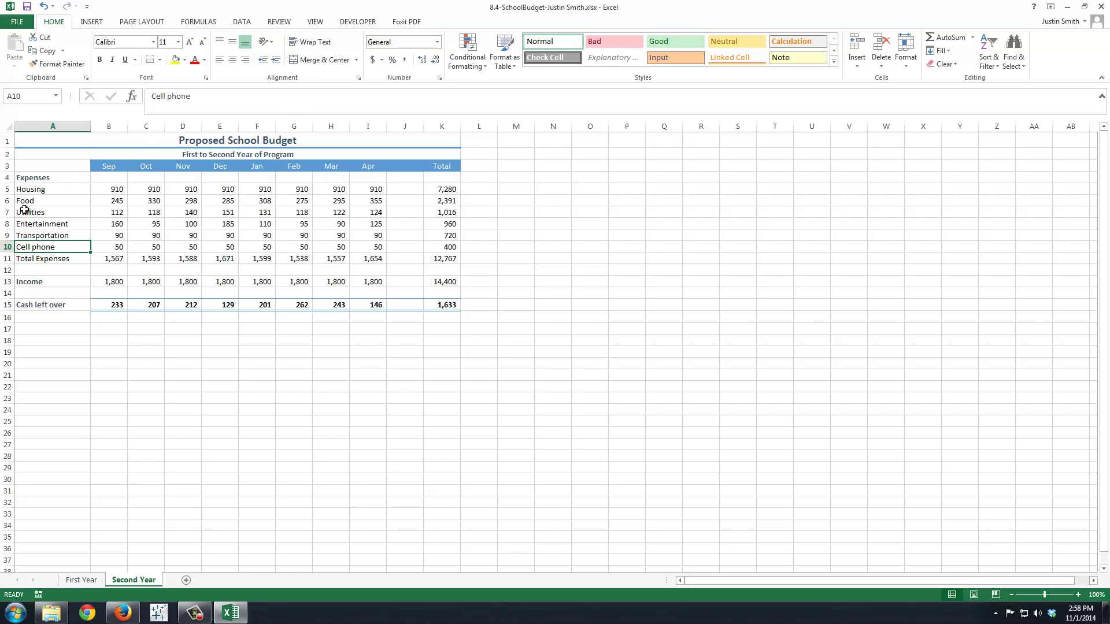
pyautogui.click(34, 191)
pyautogui.moveTo(34, 192); pyautogui.dragTo(39, 247)
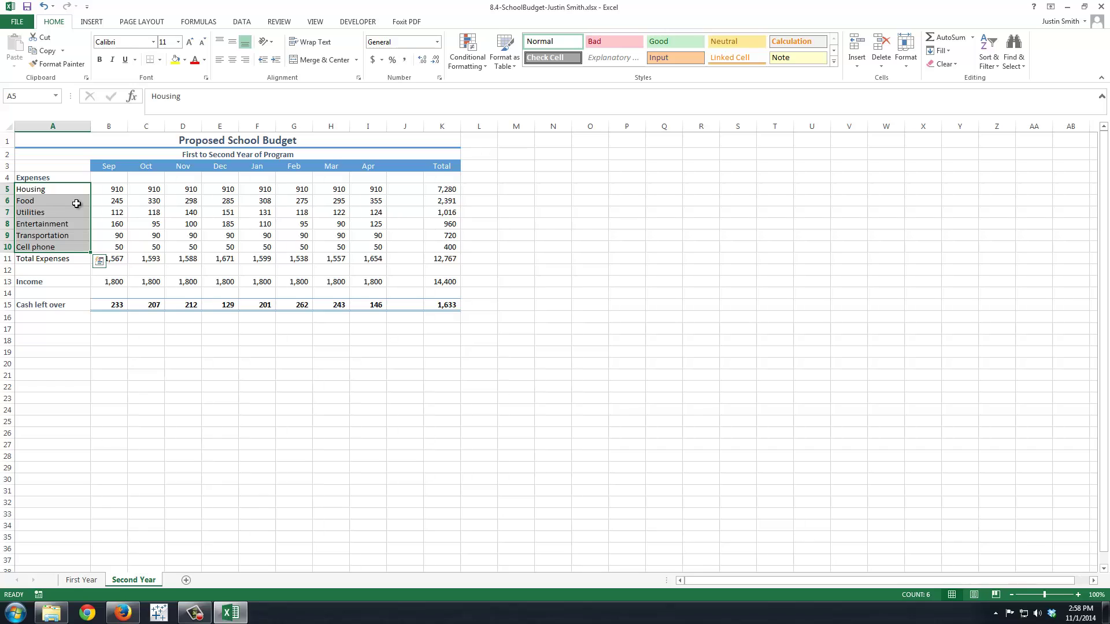
pyautogui.click(275, 65)
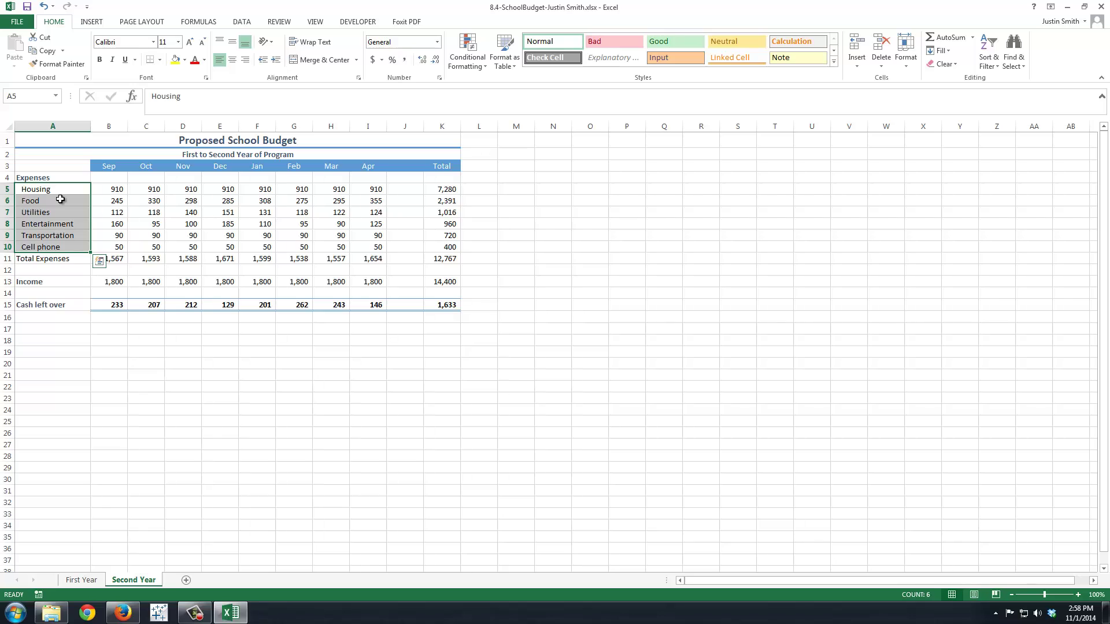
pyautogui.click(39, 261)
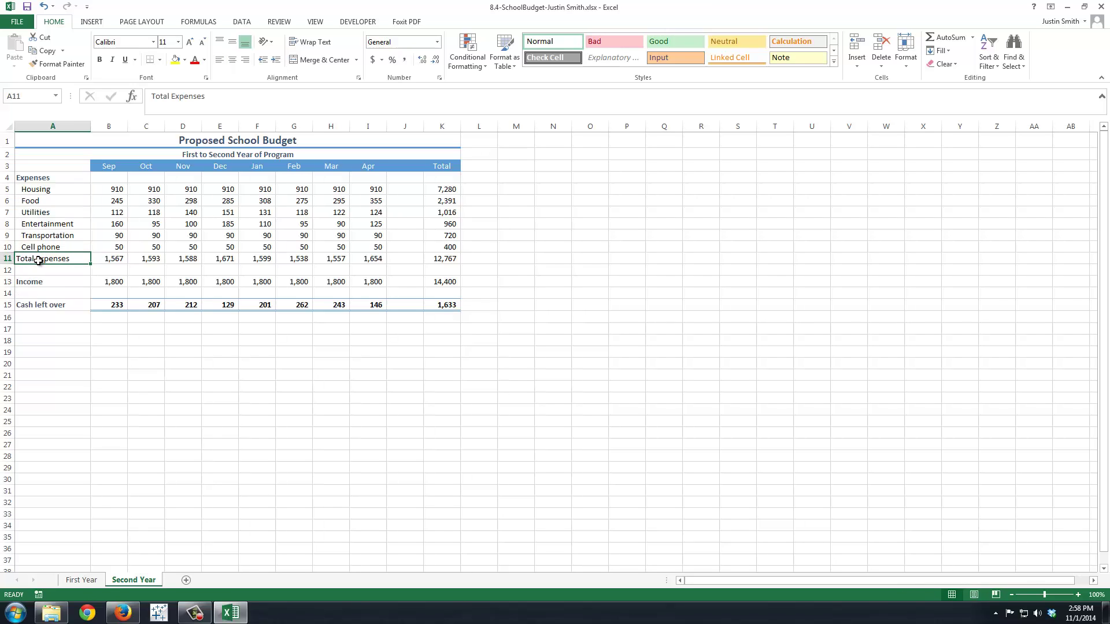
pyautogui.click(277, 60)
pyautogui.click(276, 61)
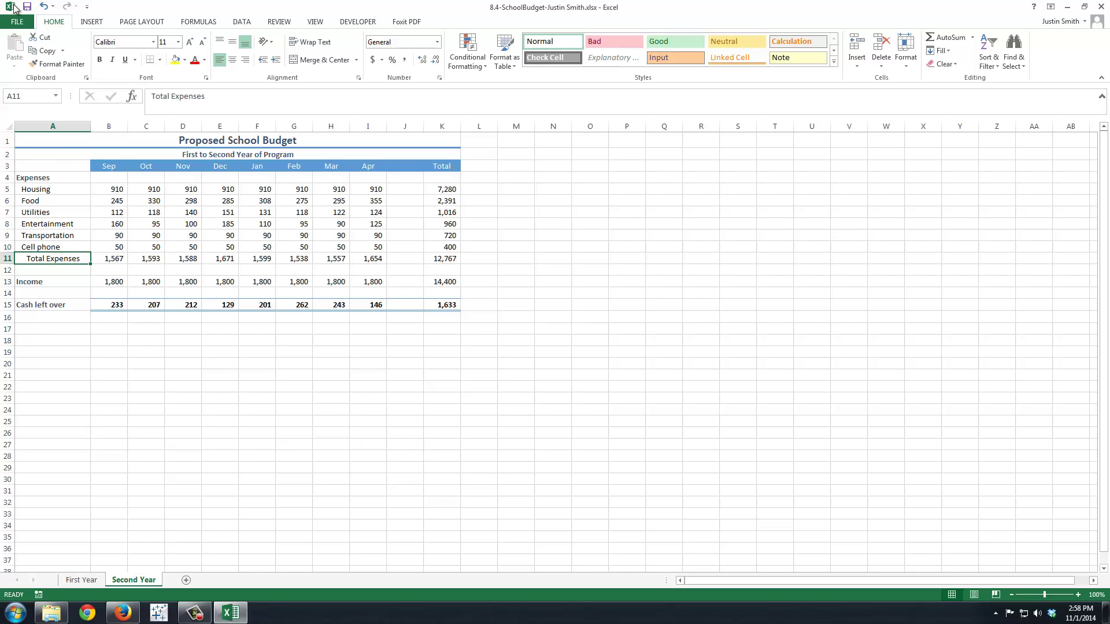
# Set the Second Year worksheet's print orientation to Landscape and return to the sheet
pyautogui.hotkey('alt', 'Tab')
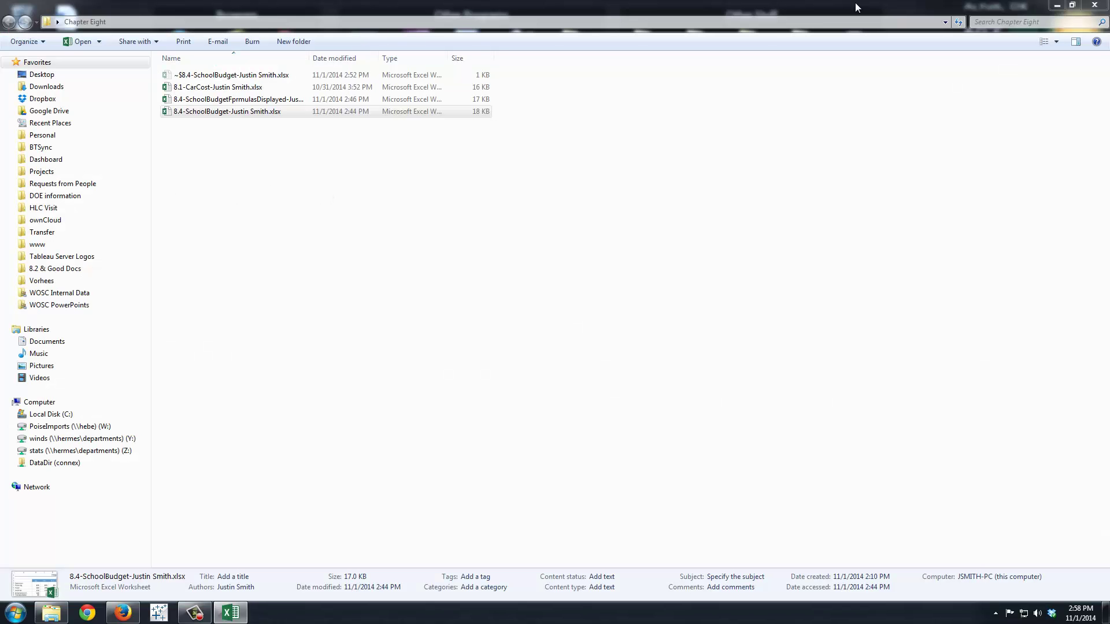
pyautogui.click(229, 617)
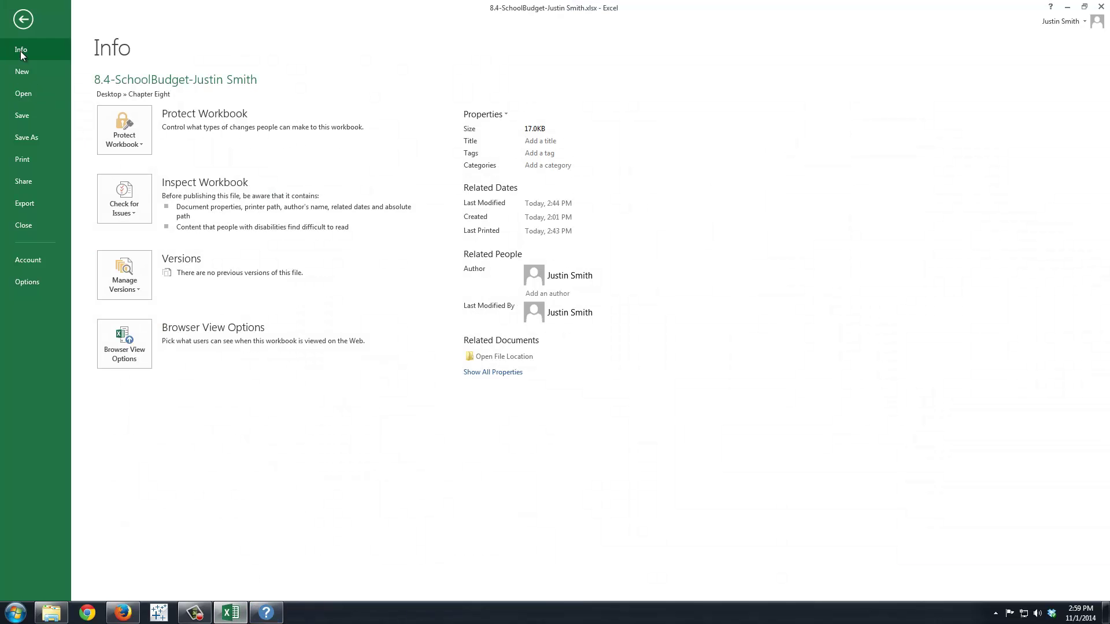
pyautogui.click(23, 159)
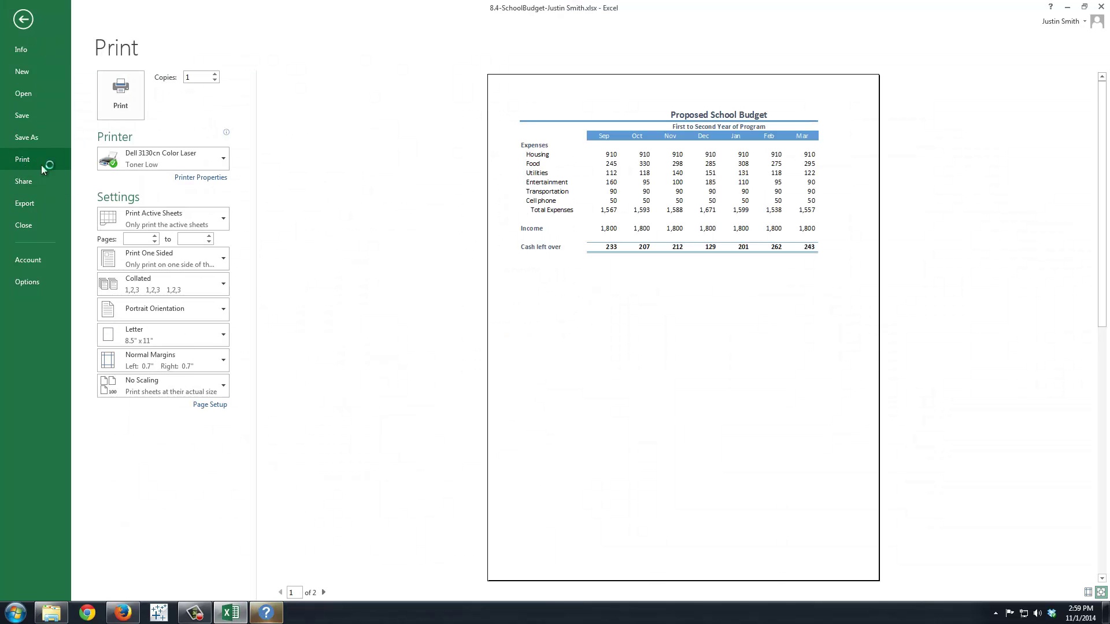
pyautogui.click(209, 310)
pyautogui.click(195, 356)
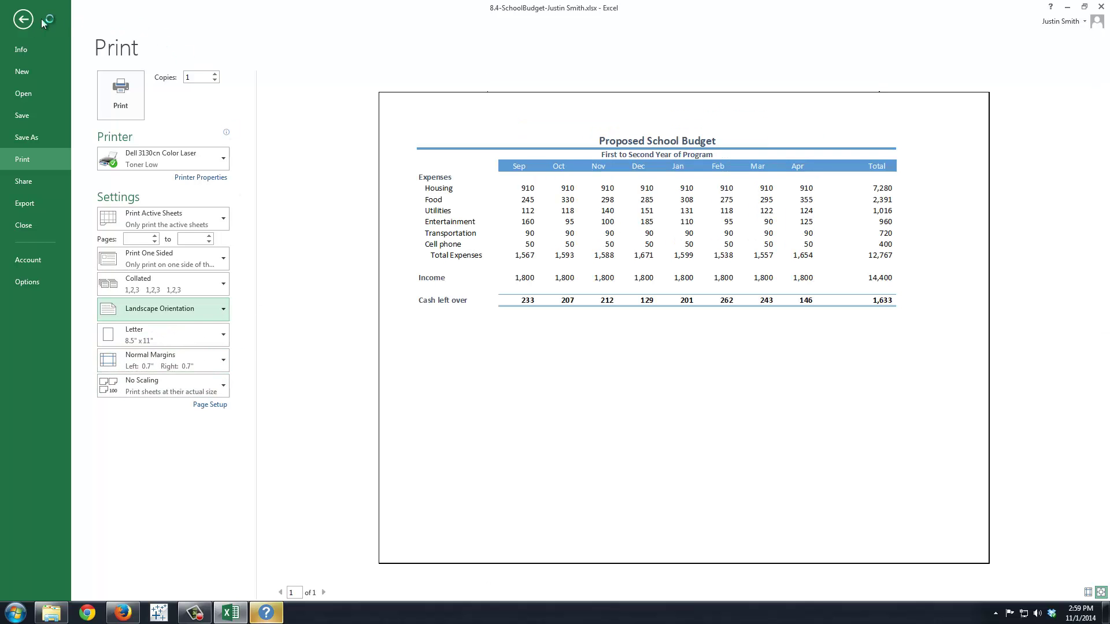
pyautogui.click(22, 21)
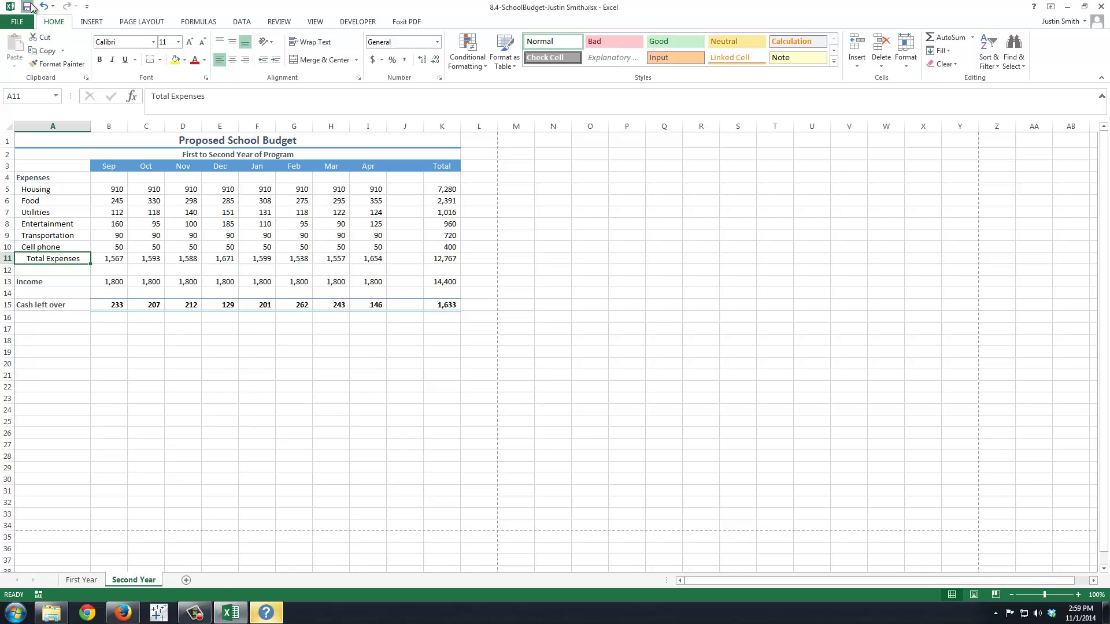
# Indent the First Year expense labels A5:A10 by one level and the Total Expenses label A11 by two levels
pyautogui.click(89, 580)
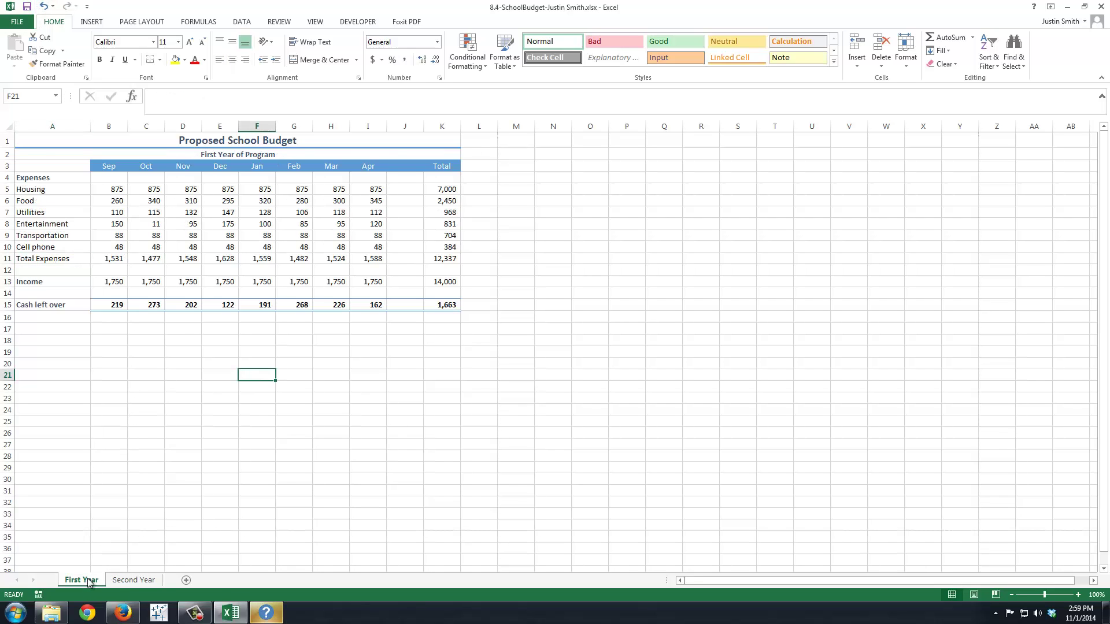
pyautogui.moveTo(46, 192); pyautogui.dragTo(49, 245)
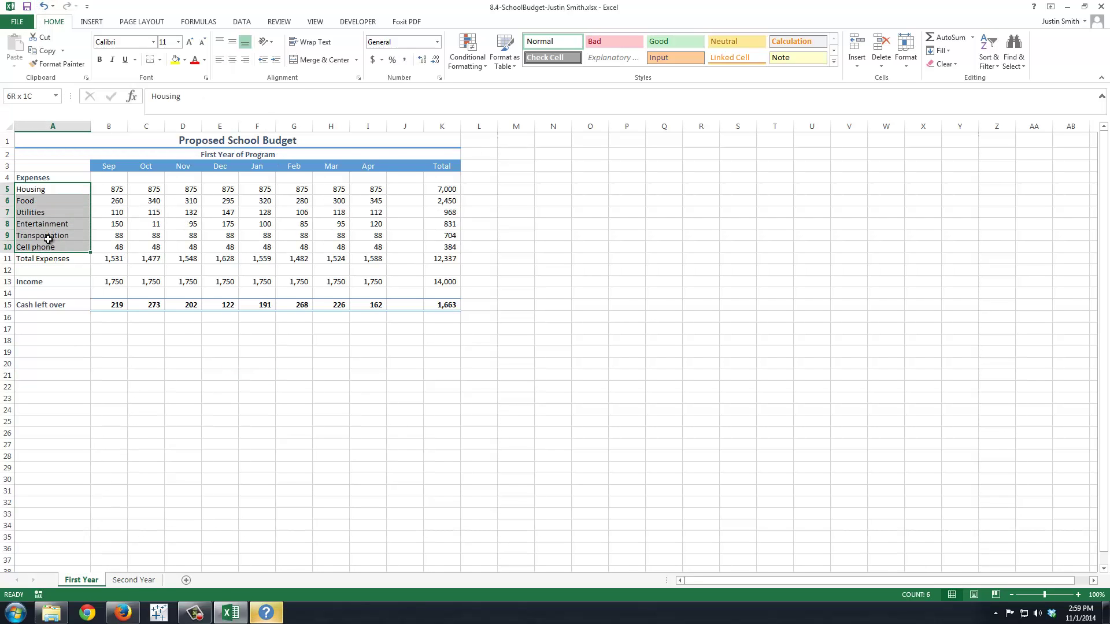
pyautogui.click(276, 60)
pyautogui.click(51, 258)
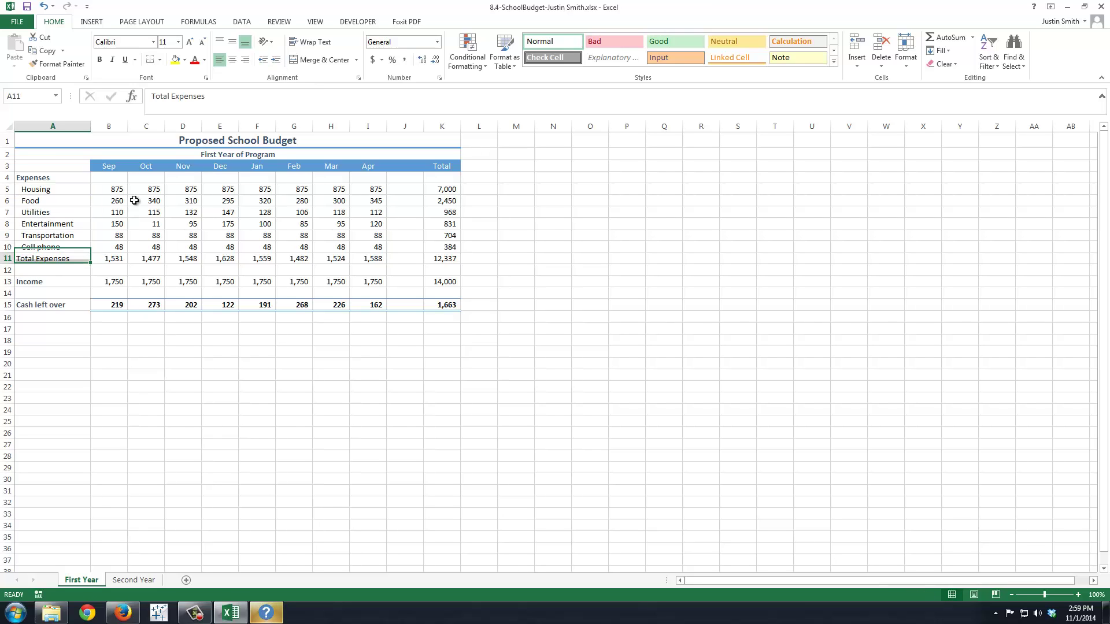
pyautogui.click(276, 65)
pyautogui.click(275, 65)
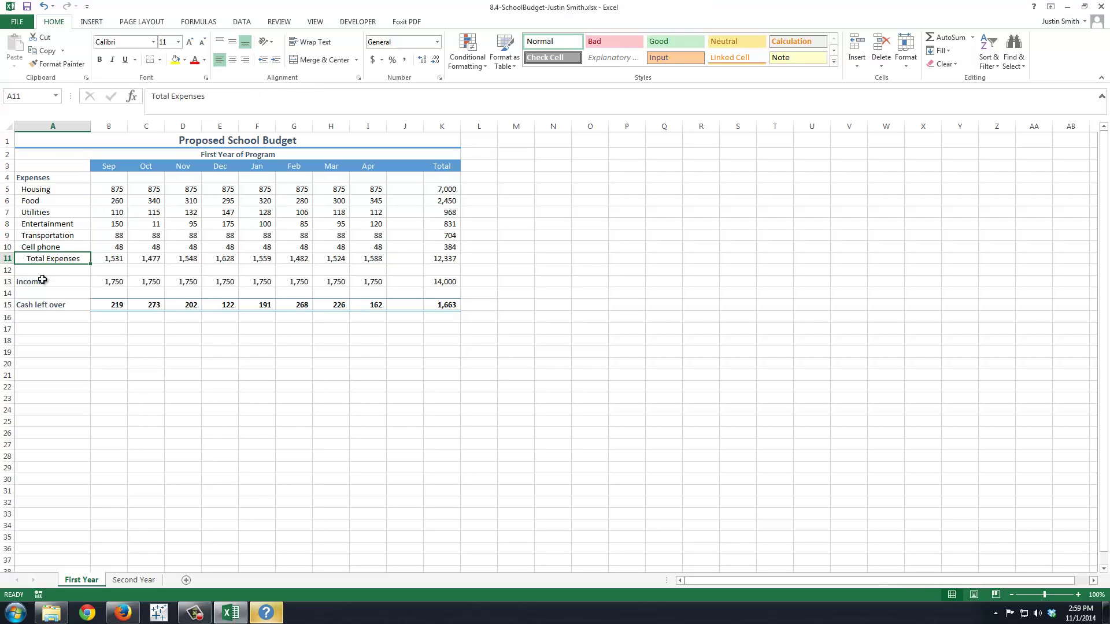
pyautogui.click(38, 317)
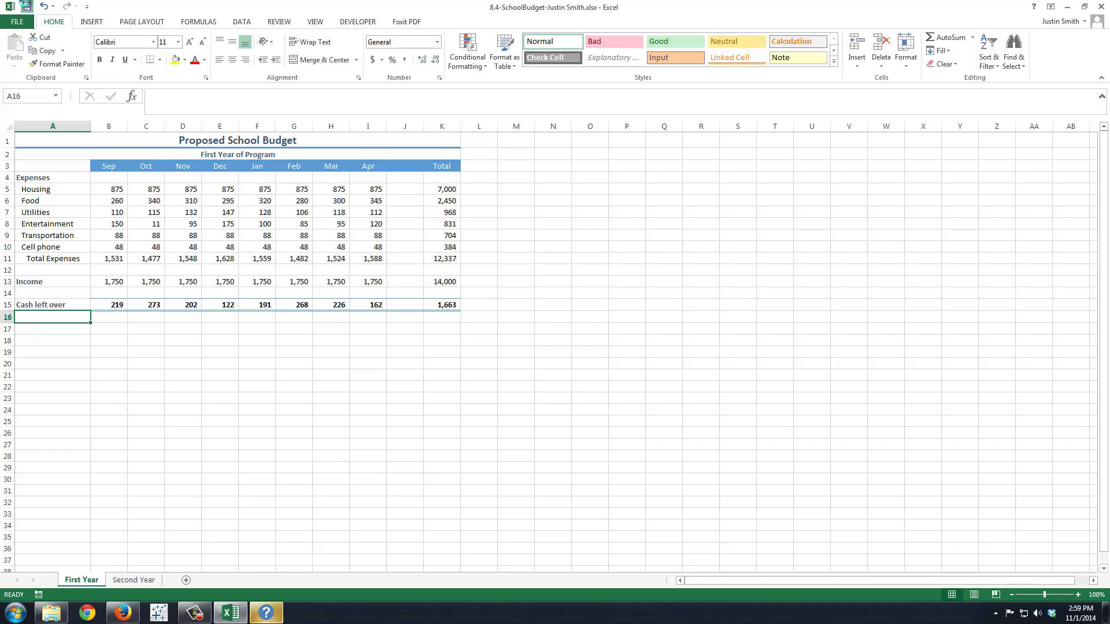